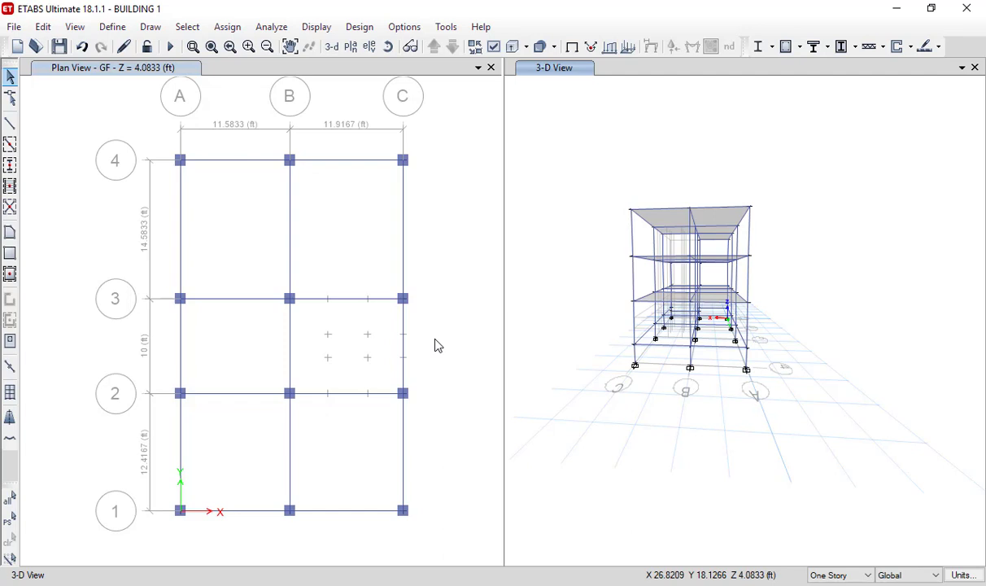
- Switch the model to Metric SI default units so grid spacings read in metres
left_click(960, 575)
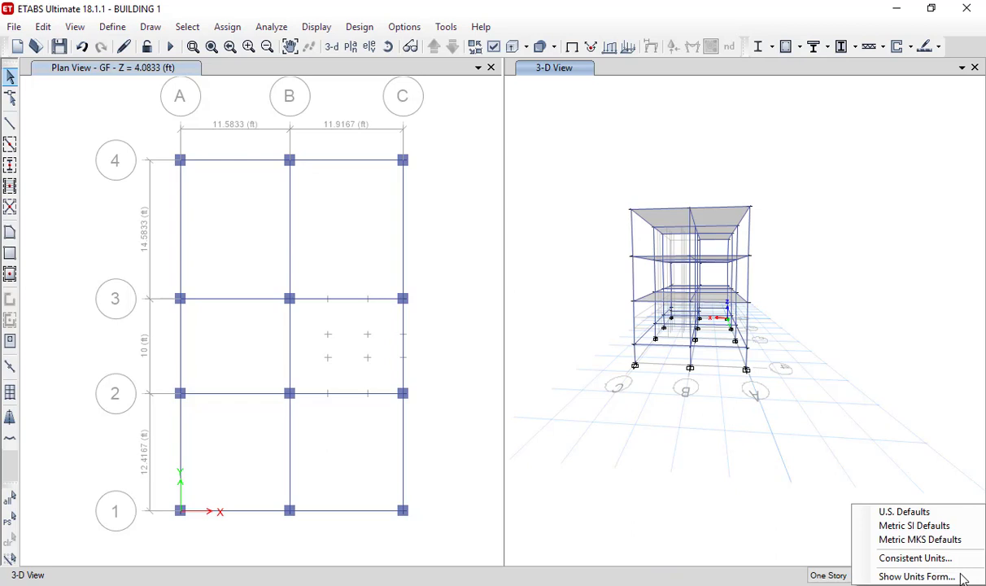
left_click(918, 526)
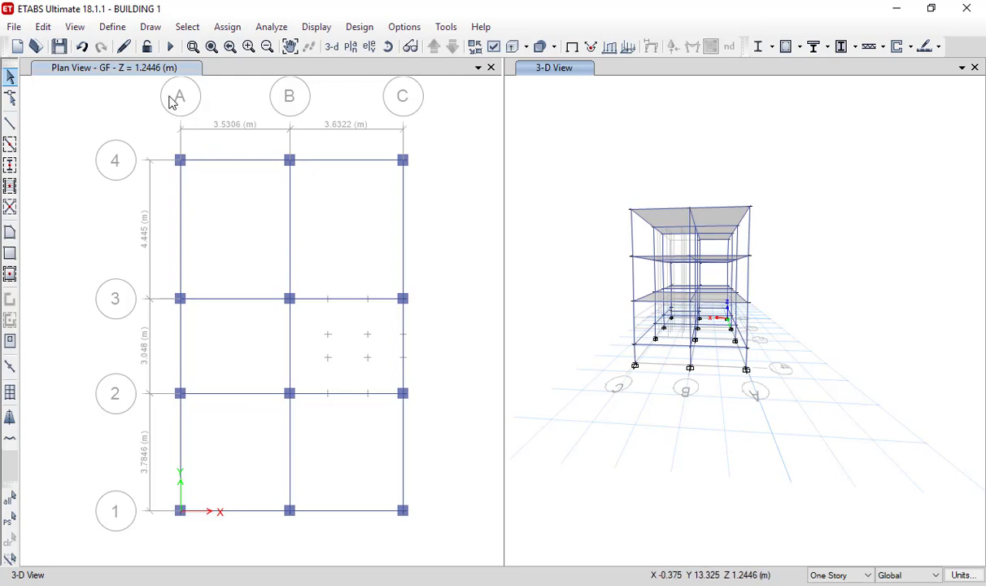
left_click(115, 28)
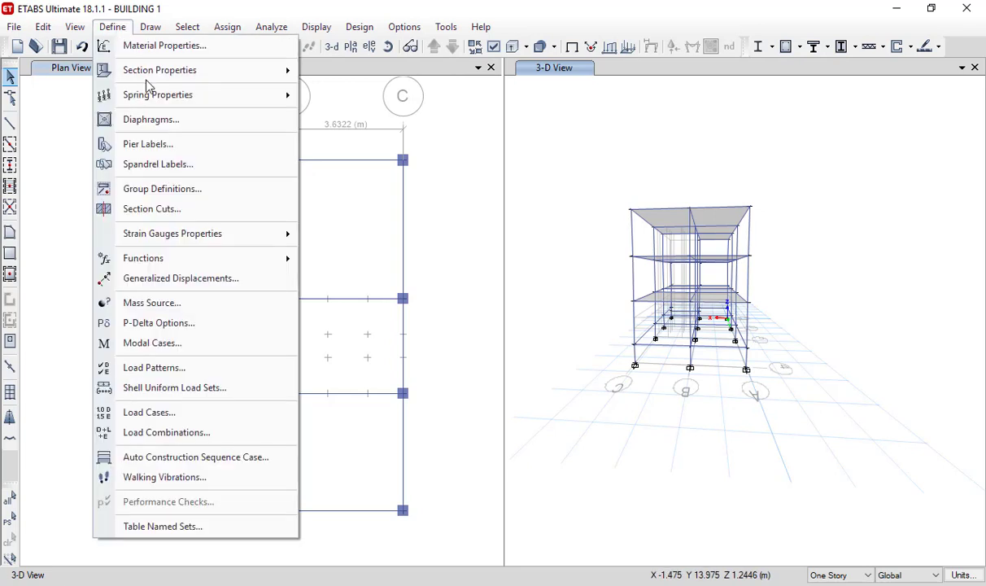
- Add a STAIRCASE SLAB slab property in M20 concrete, 130 mm thick, beside SLAB 125 MM
mouse_move(157, 81)
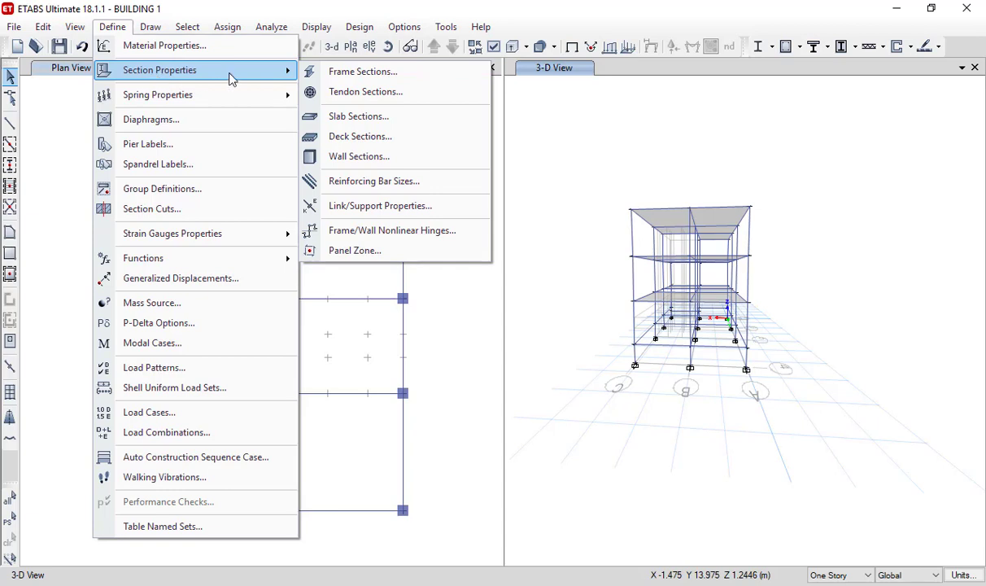
left_click(362, 121)
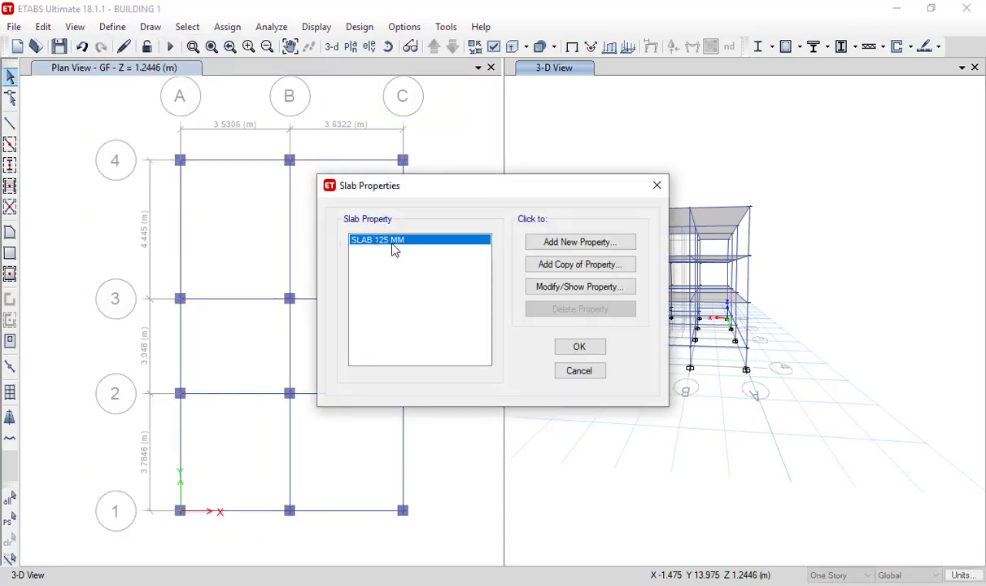
left_click(592, 244)
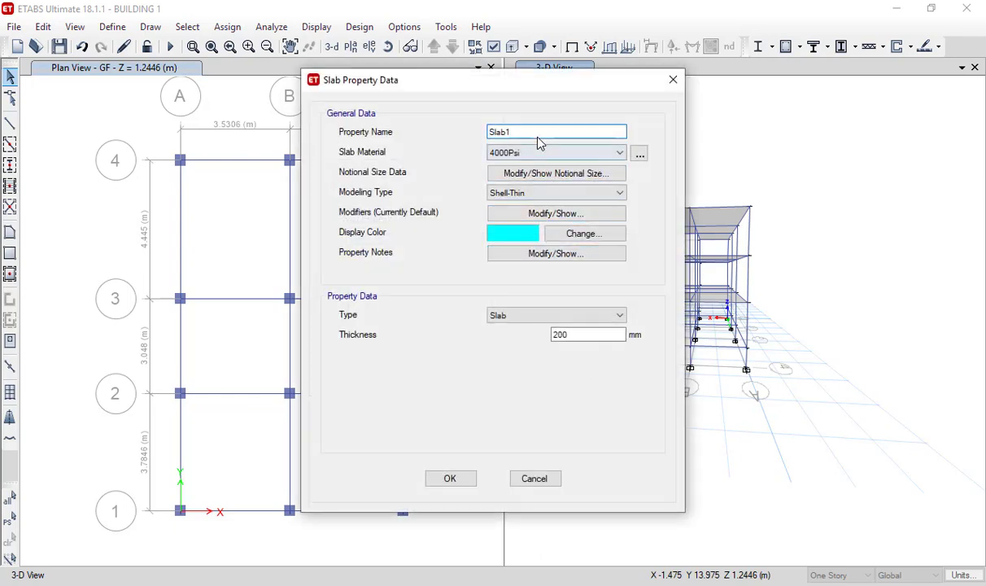
type("SLAB 130 MM")
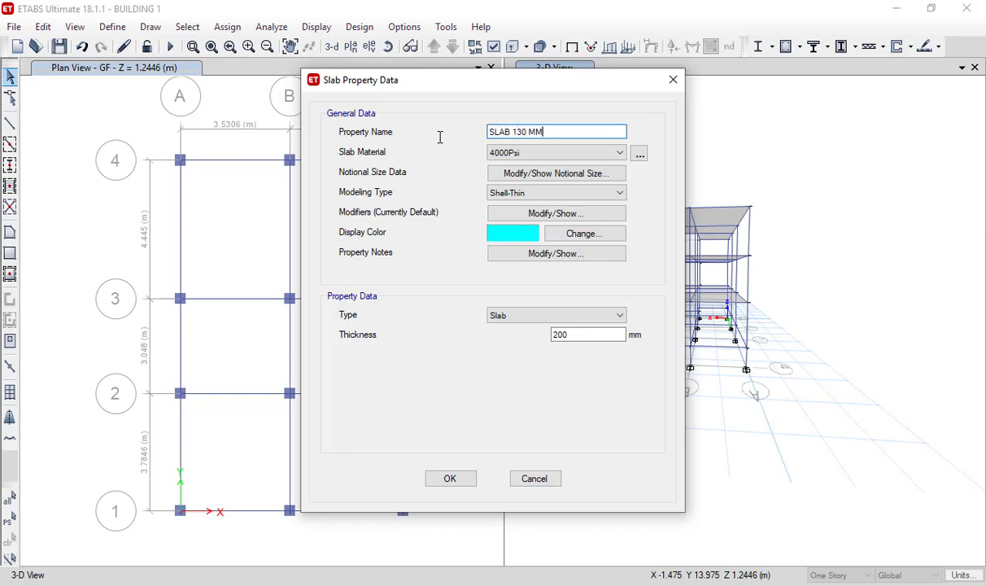
left_click(554, 157)
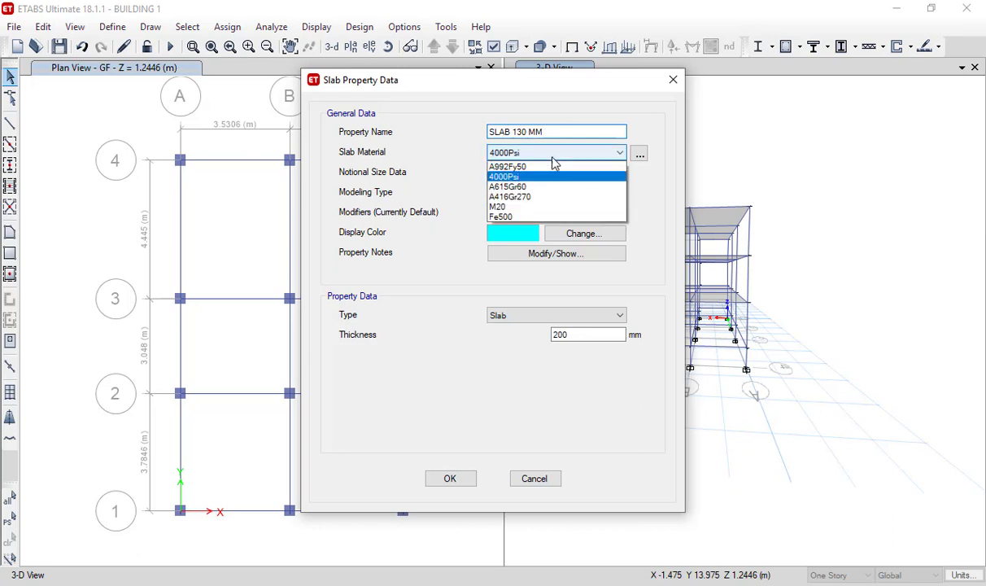
left_click(557, 204)
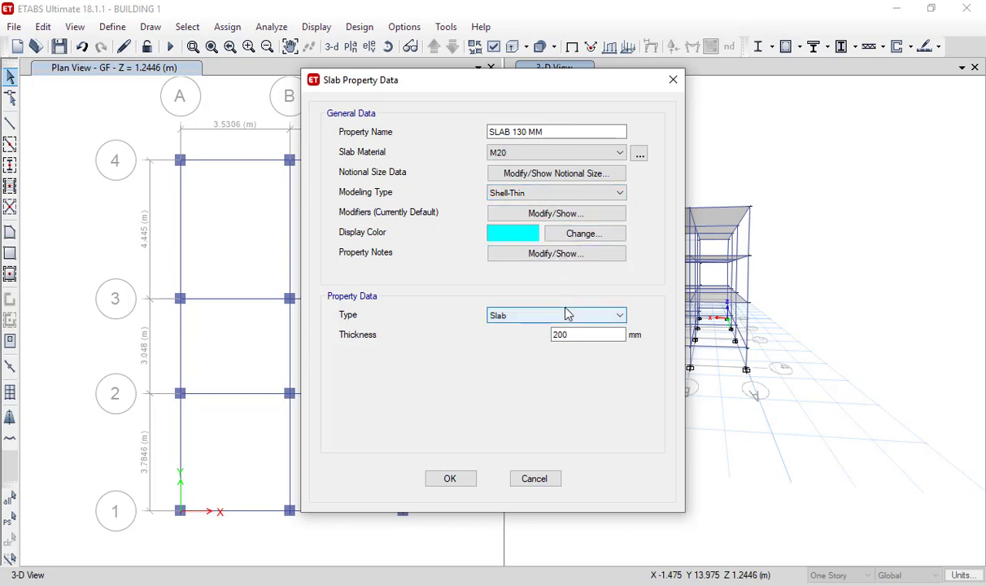
double_click(574, 335)
type("130")
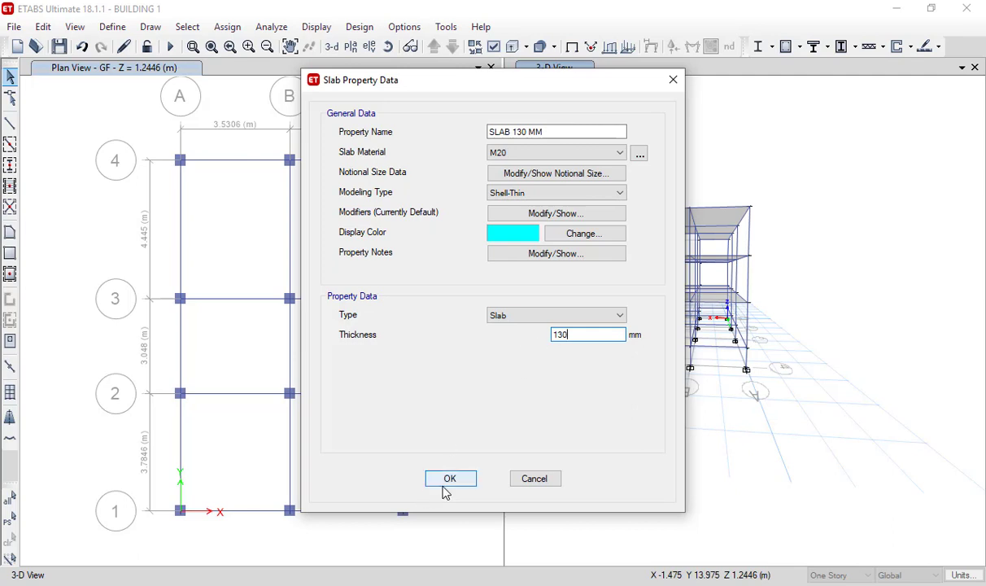
left_click_drag(570, 132, 459, 138)
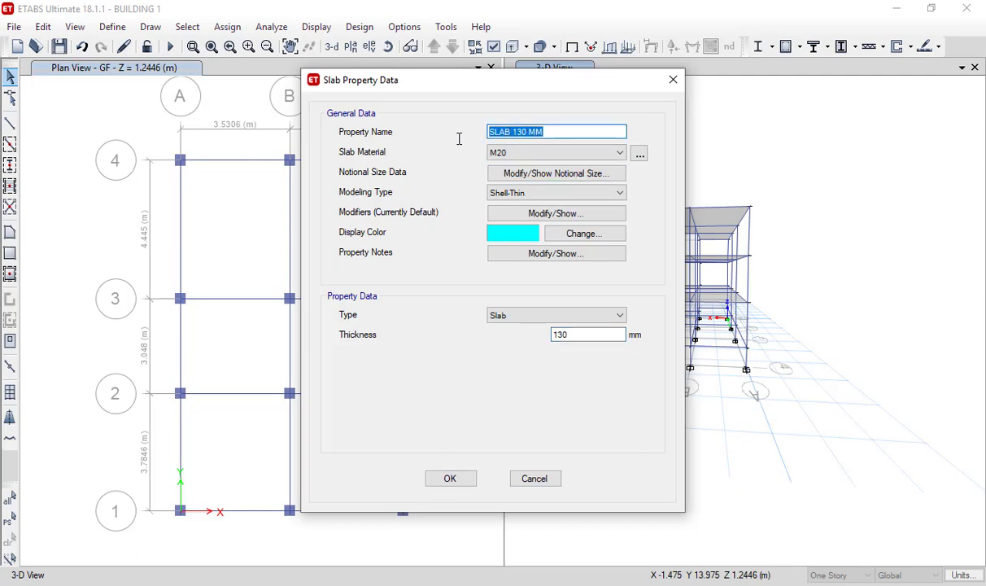
type("STAIRCASE SLAB")
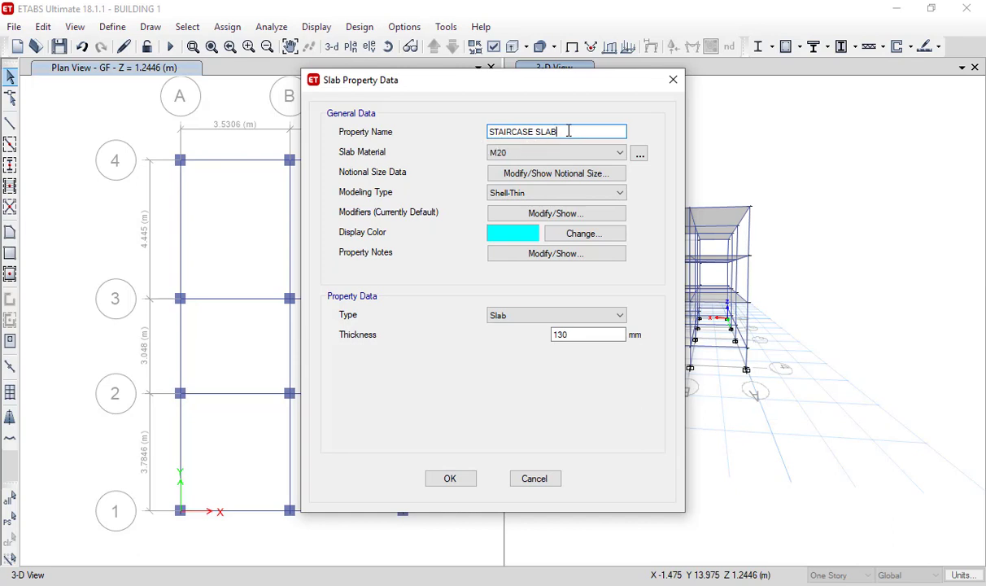
left_click(454, 480)
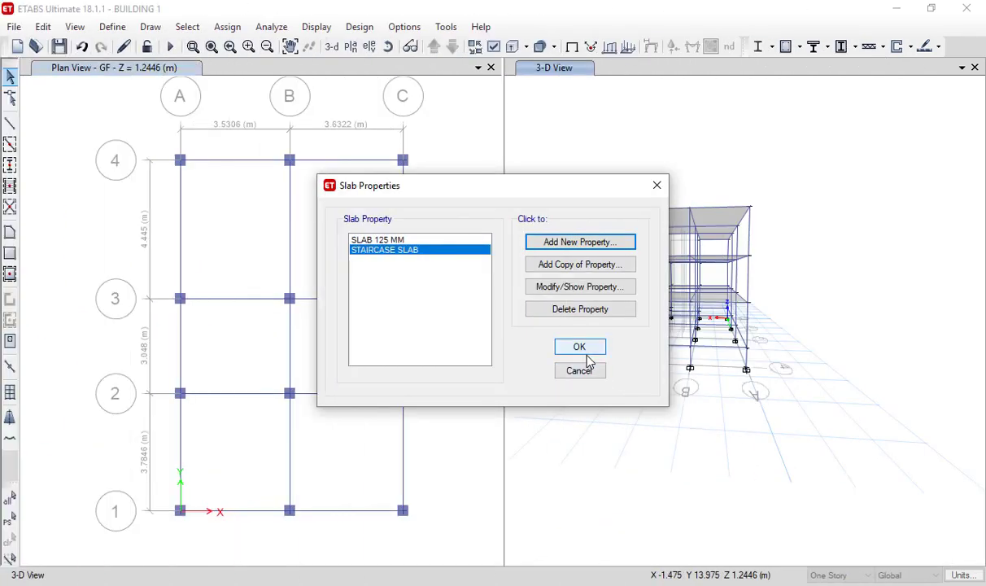
left_click(578, 349)
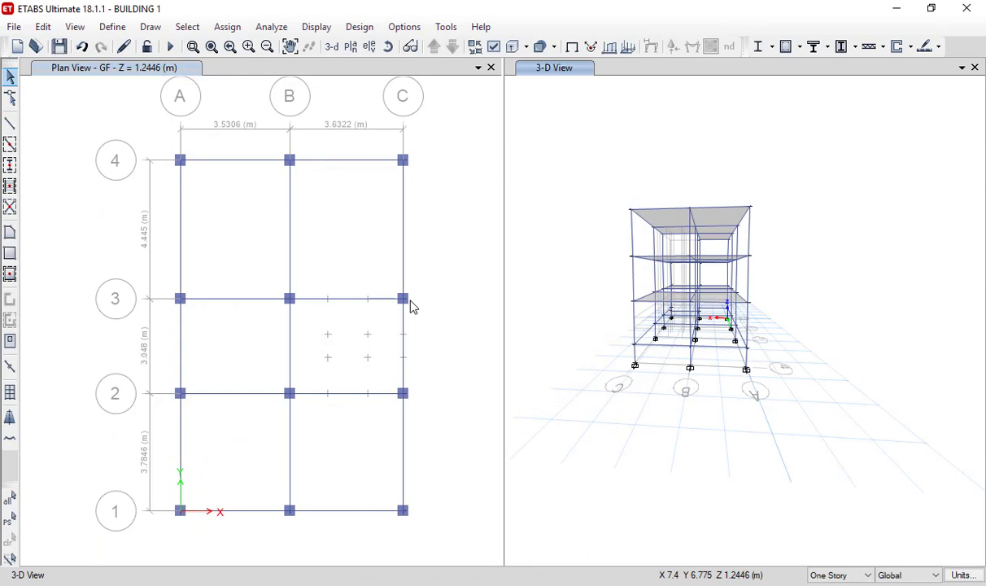
- Zoom and pan the GF plan onto the bay between grids B–C and 2–3
scroll(403, 337, "up", 3)
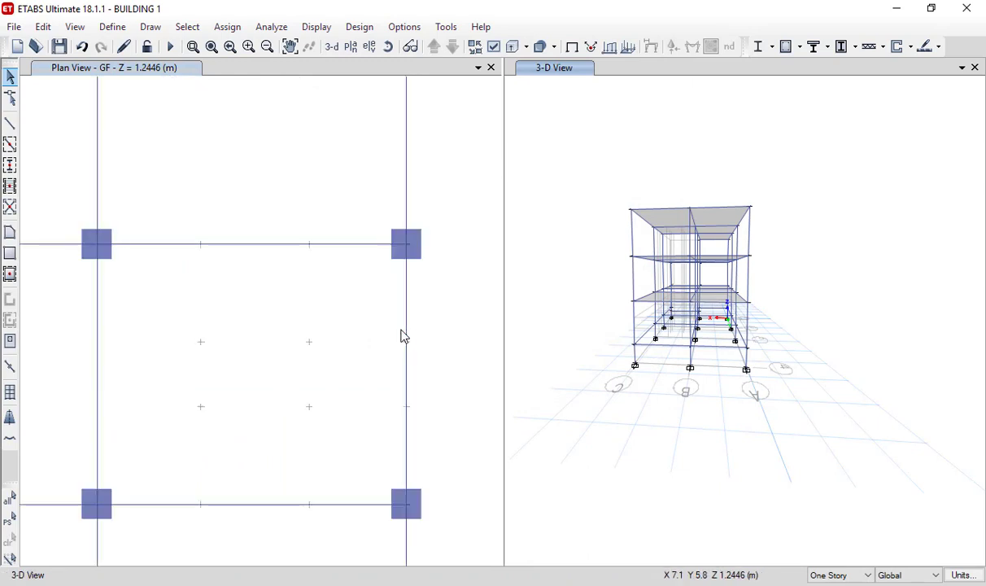
middle_click_drag(330, 331, 301, 295)
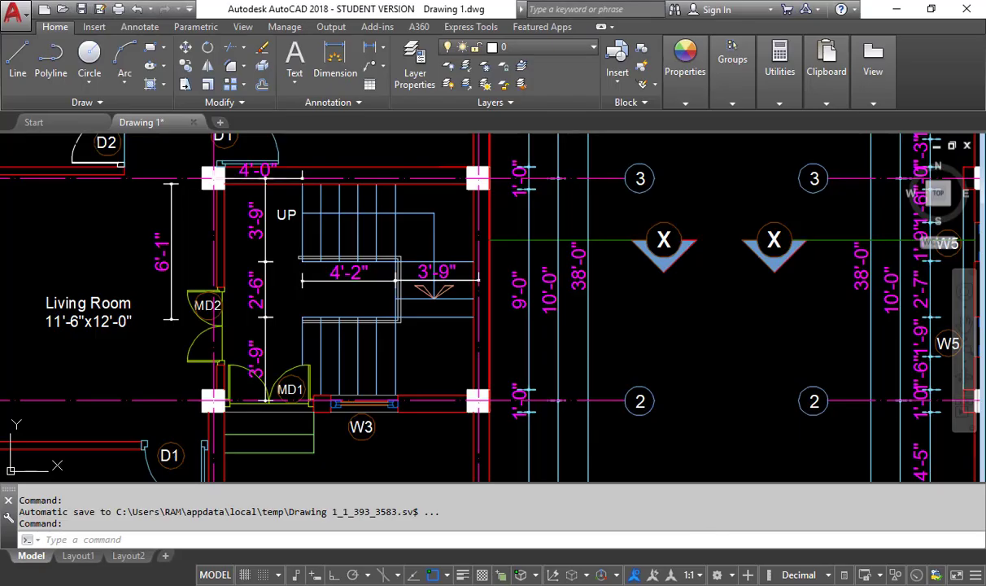
scroll(489, 317, "down", 10)
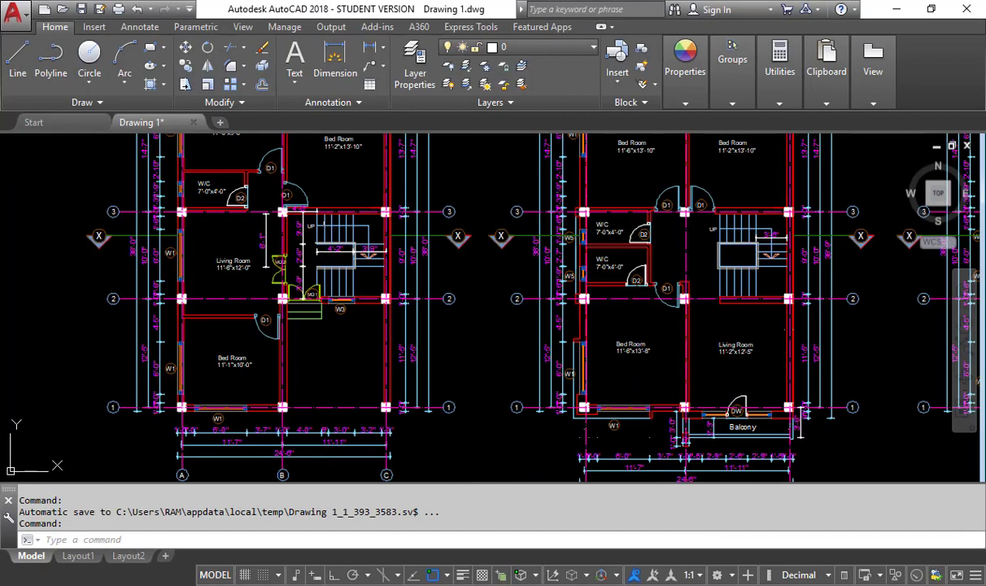
- Zoom in on AutoCAD's staircase section to check flights, landing and level dimensions
scroll(488, 318, "up", 10)
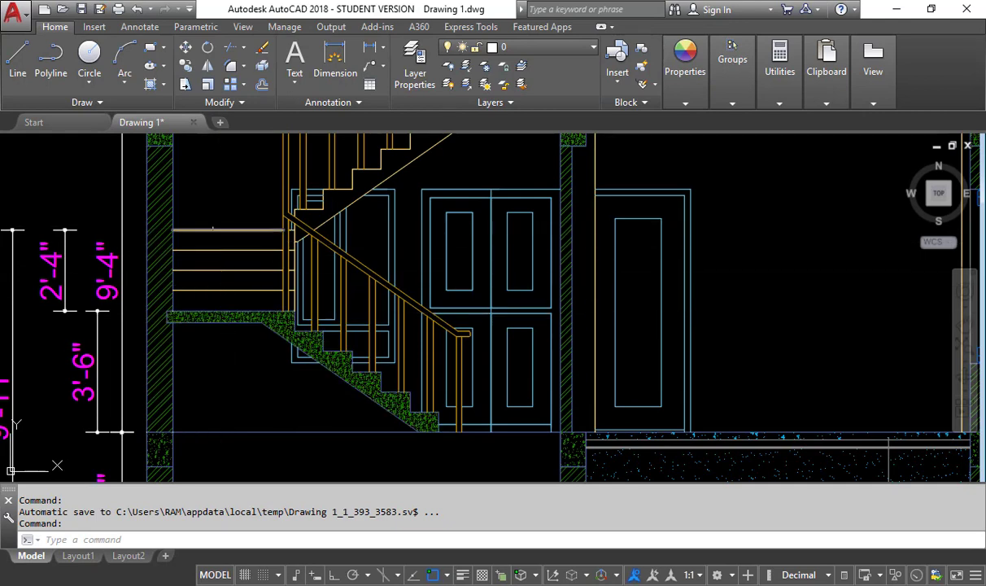
scroll(277, 236, "down", 2)
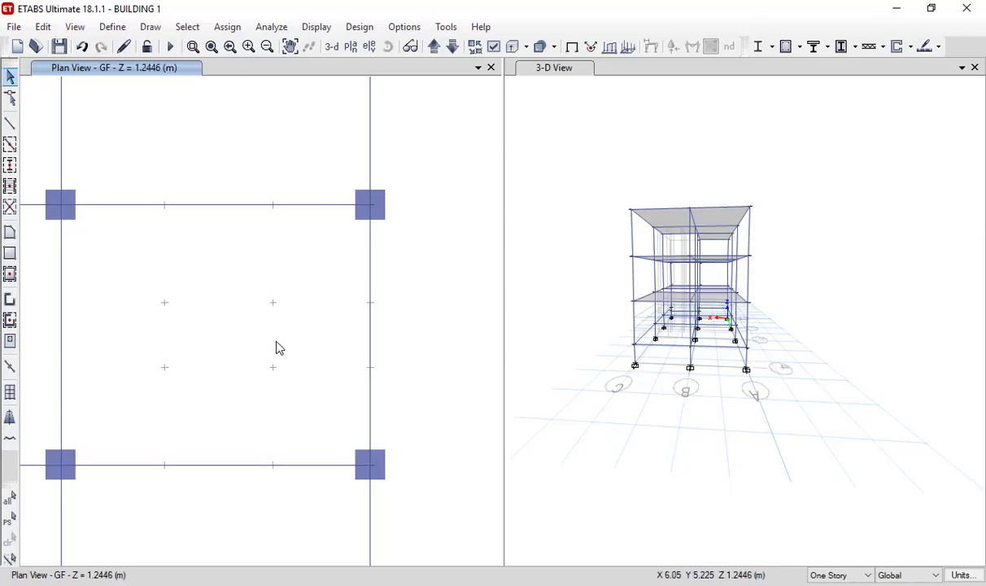
scroll(358, 310, "down", 2)
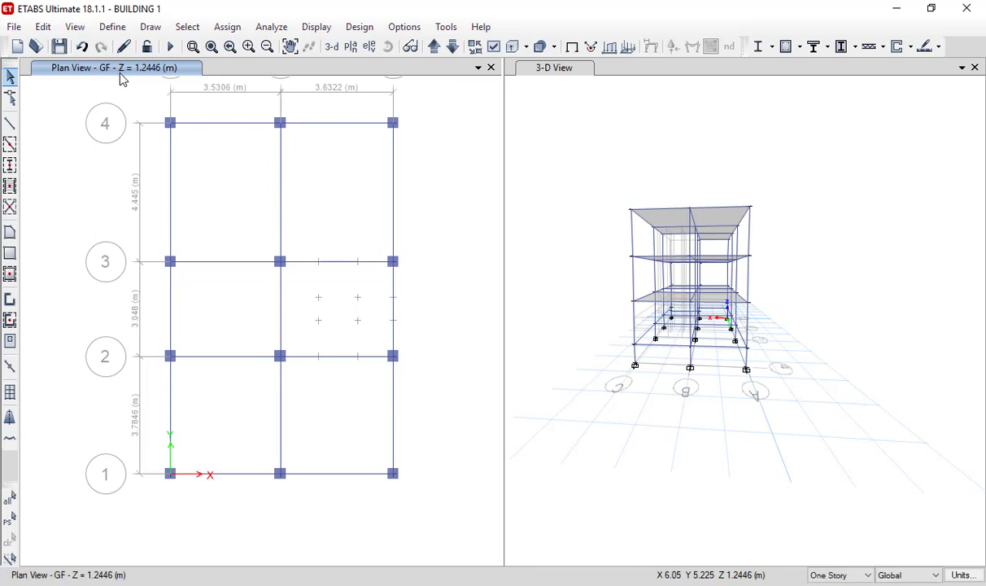
left_click(433, 47)
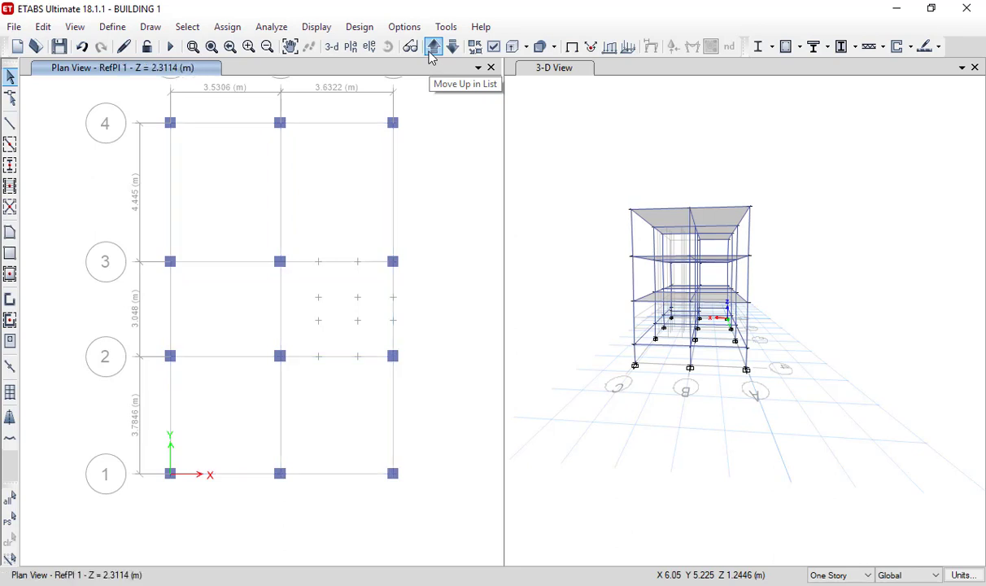
left_click(433, 47)
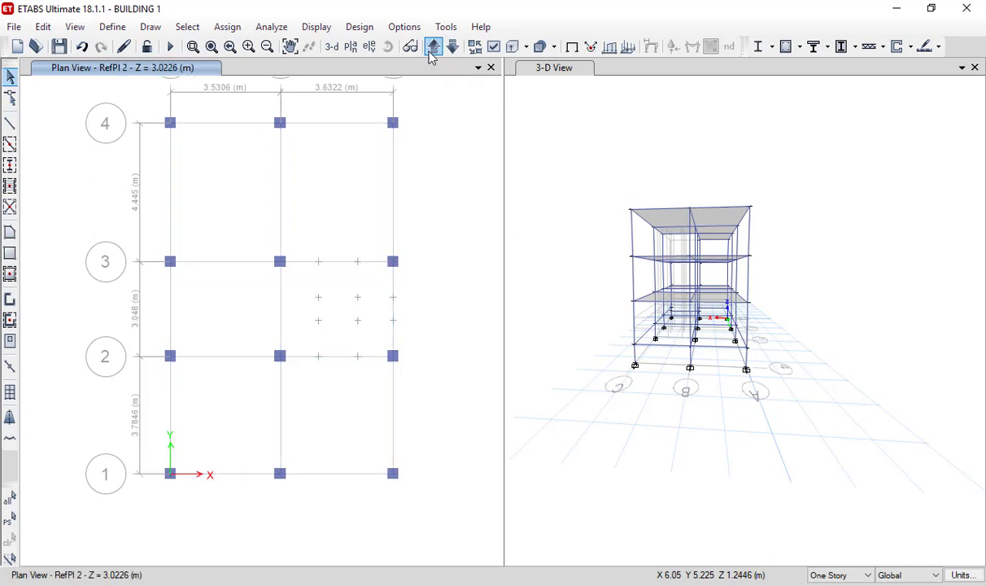
left_click(433, 47)
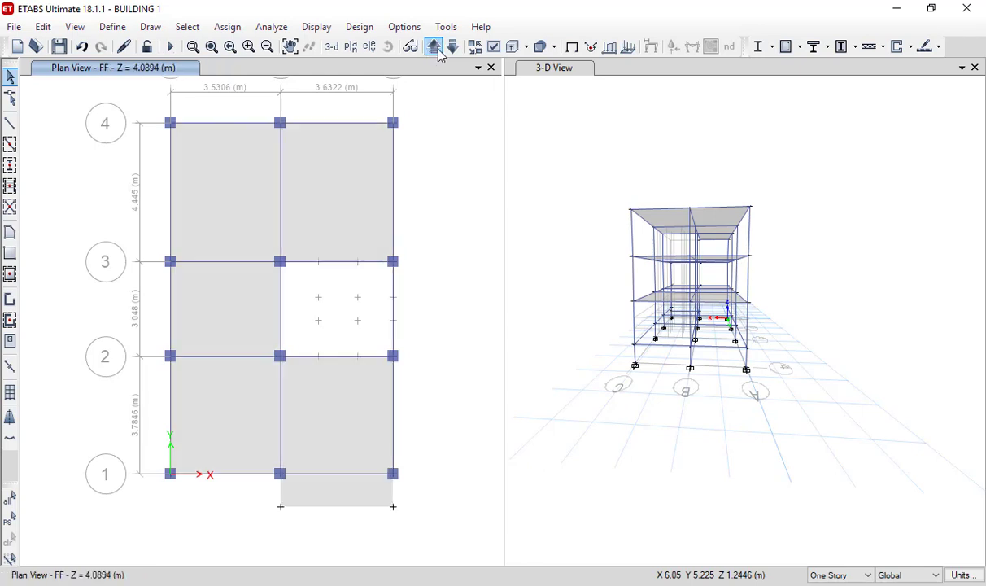
left_click(452, 47)
left_click(452, 47)
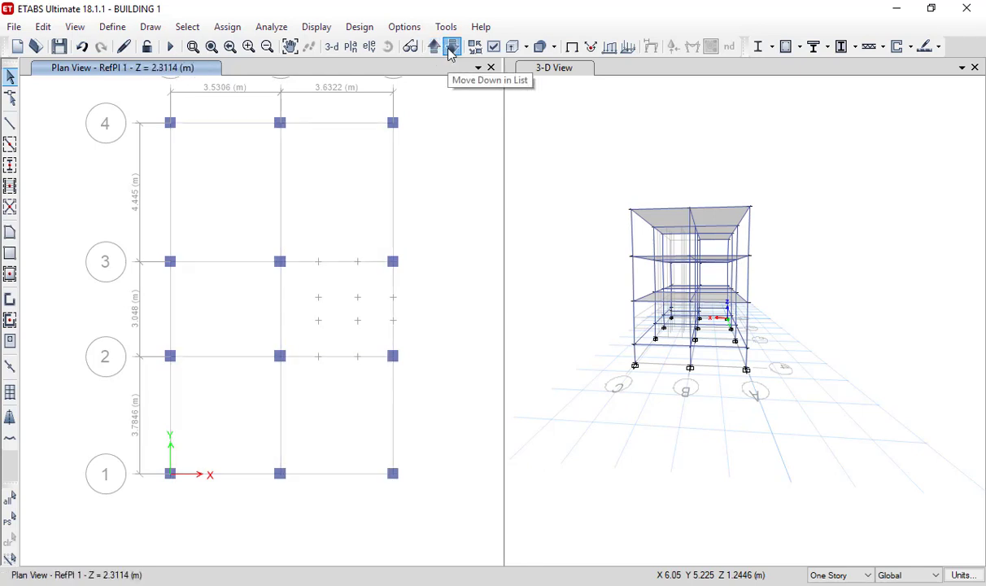
left_click(452, 47)
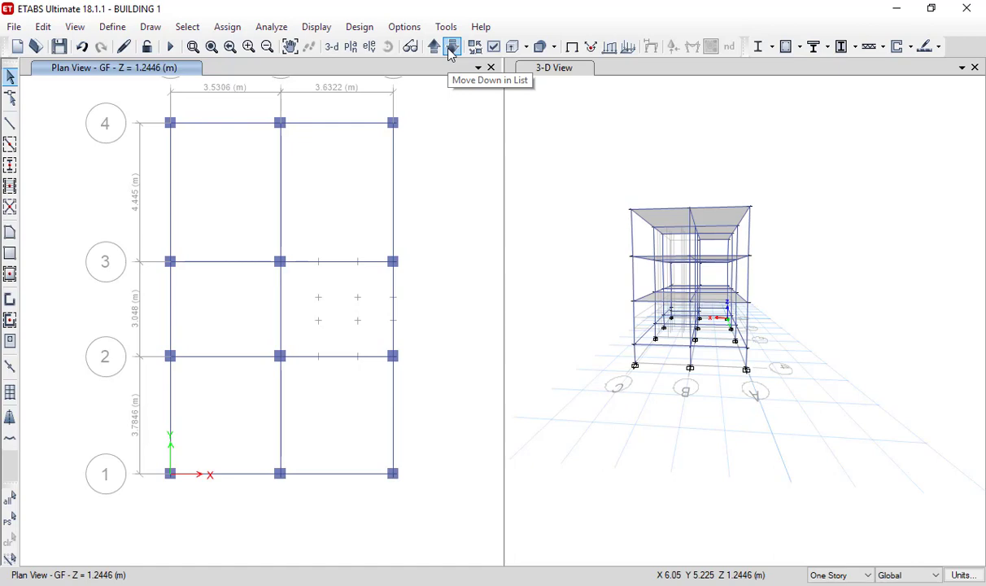
left_click(433, 47)
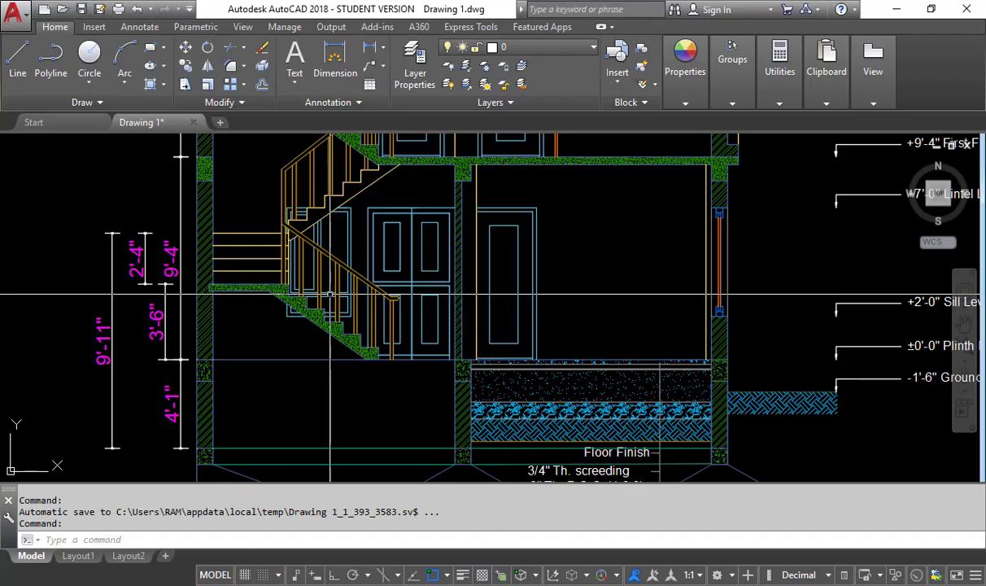
scroll(249, 268, "up", 4)
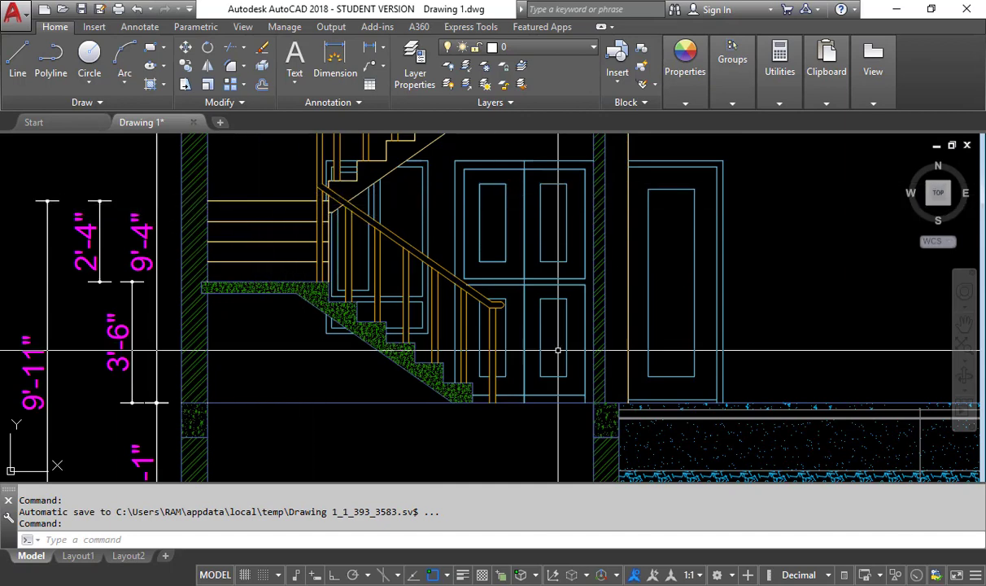
key("alt+Tab")
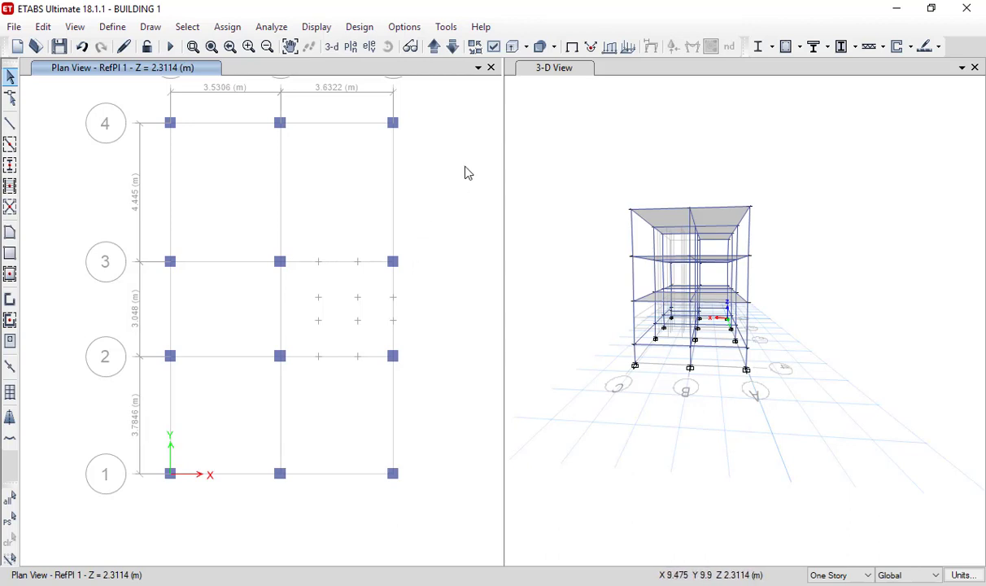
- Step the plan view up through RefPl 2 and FF, then back down to GF (Z = 1.2446 m)
left_click(435, 47)
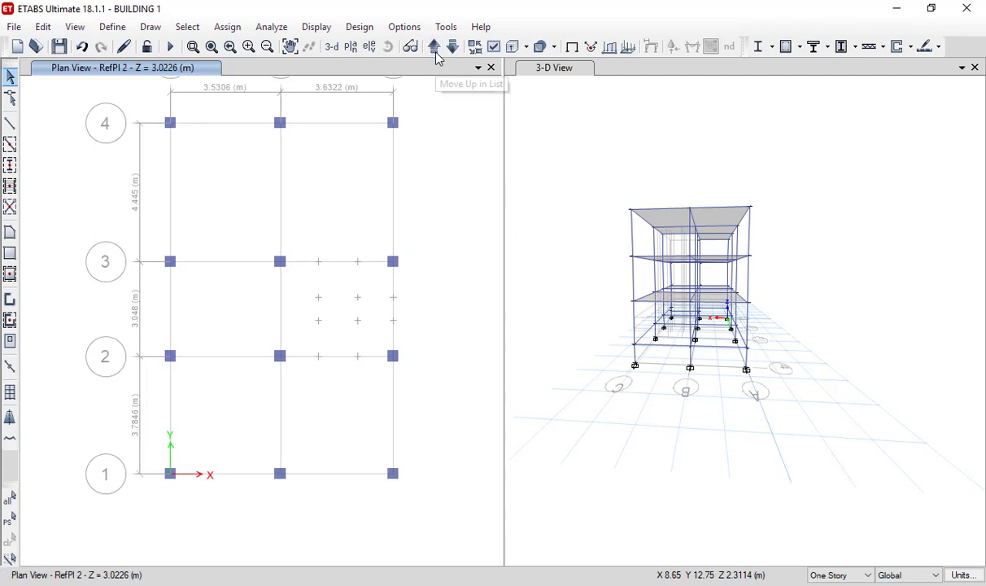
left_click(434, 47)
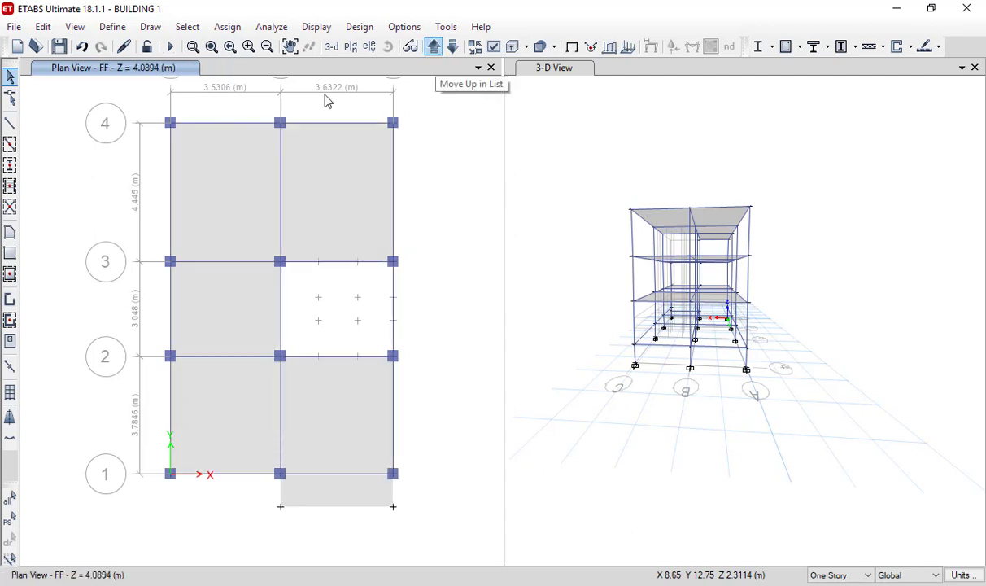
left_click(452, 47)
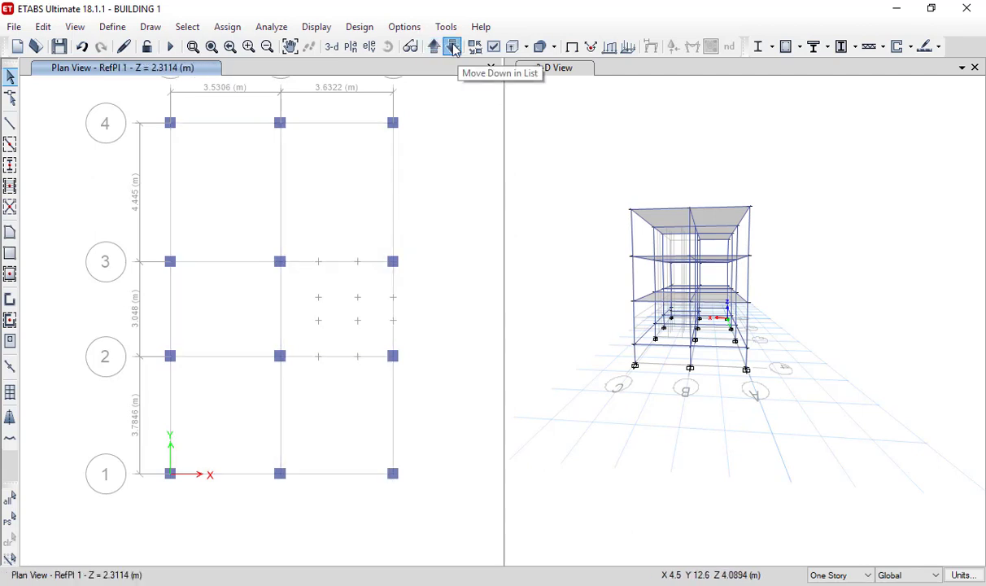
left_click(452, 47)
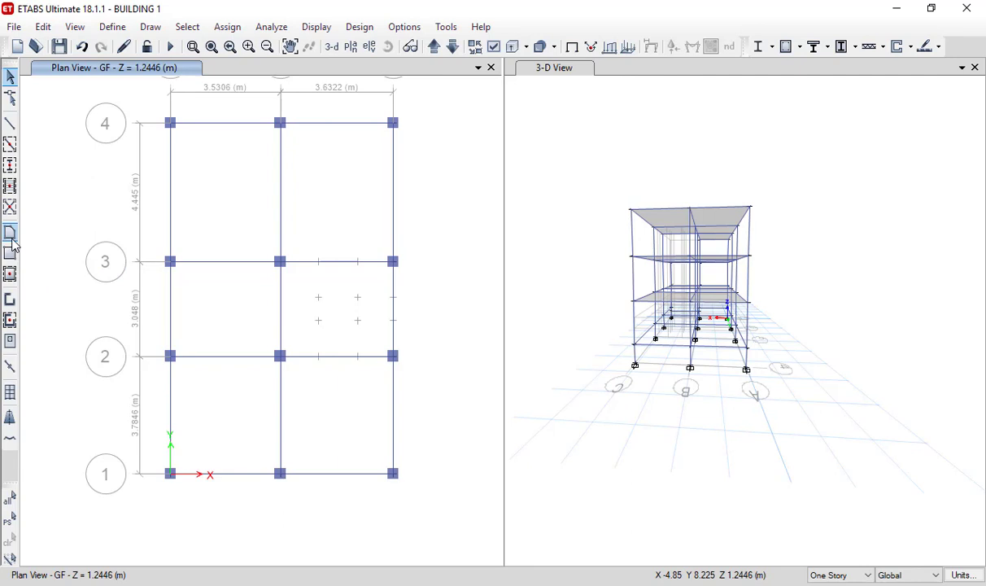
- Start Draw Floor/Wall with STAIRCASE SLAB as the area property, framing the stair bay
left_click(11, 238)
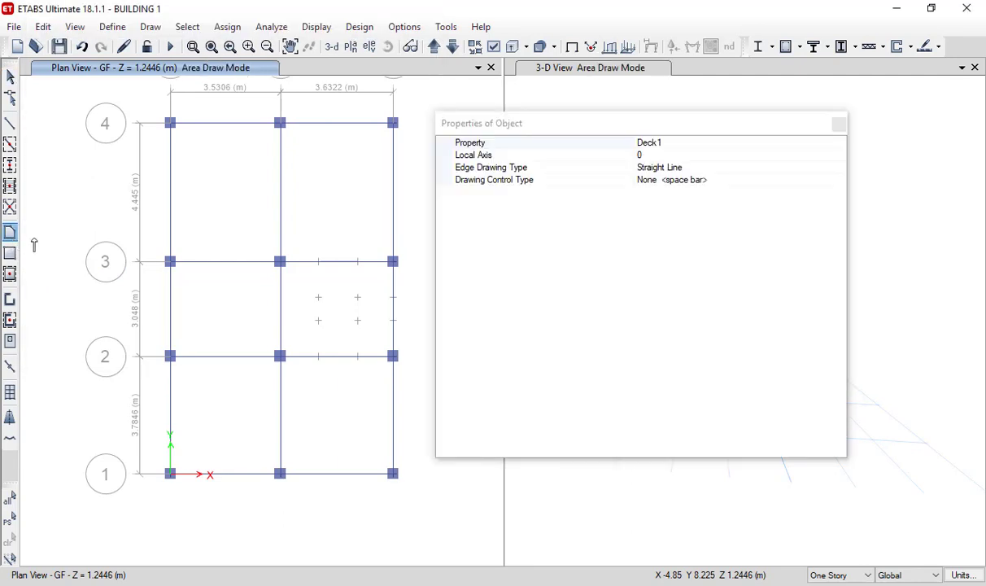
left_click(698, 142)
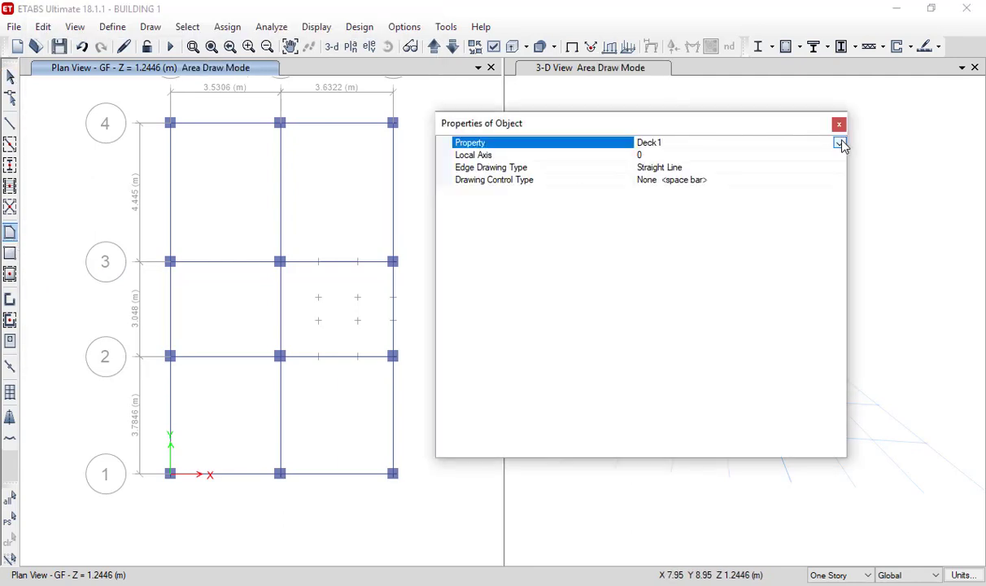
left_click(839, 143)
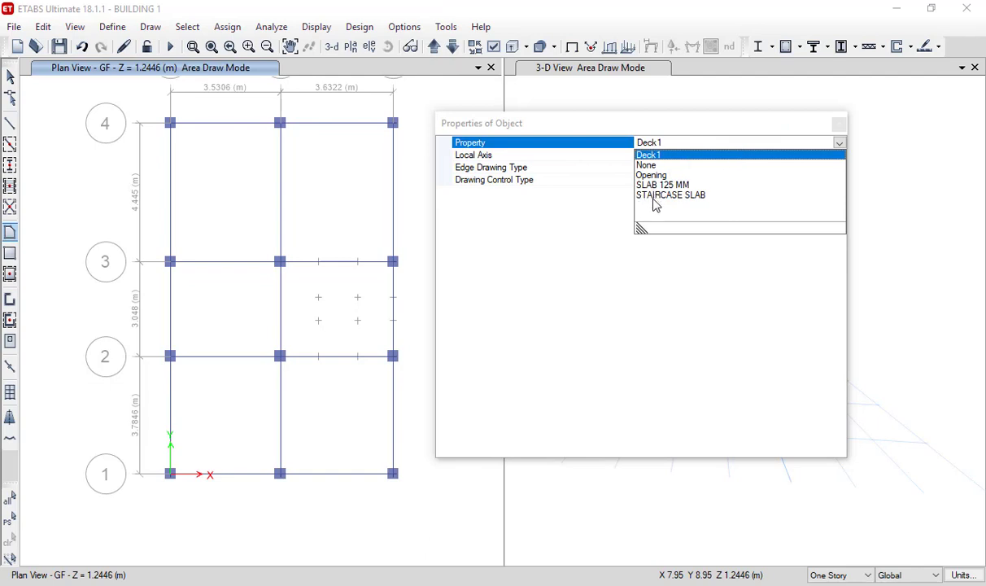
left_click(658, 195)
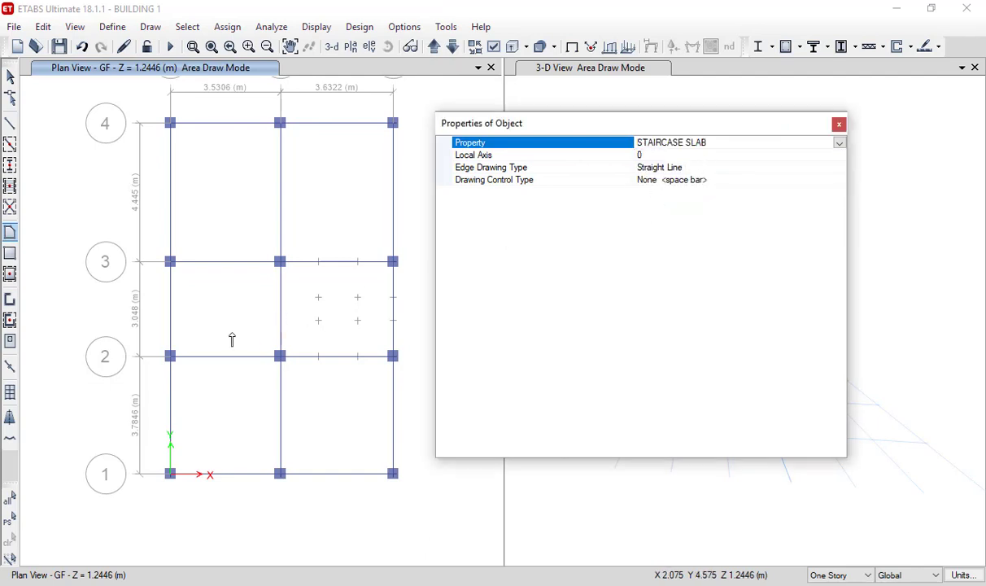
middle_click_drag(234, 339, 177, 332)
scroll(273, 269, "down", 3)
scroll(270, 269, "up", 3)
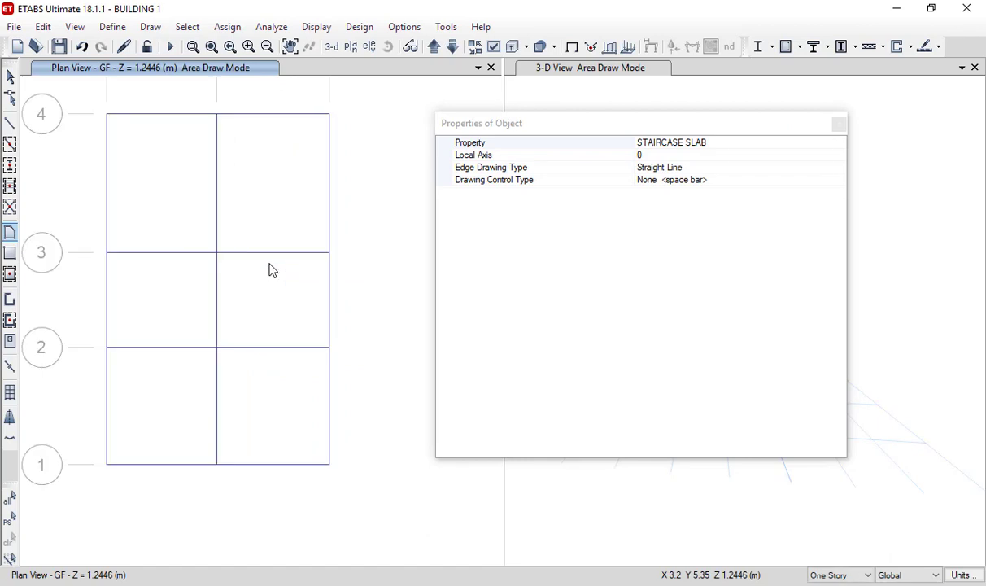
scroll(268, 268, "up", 3)
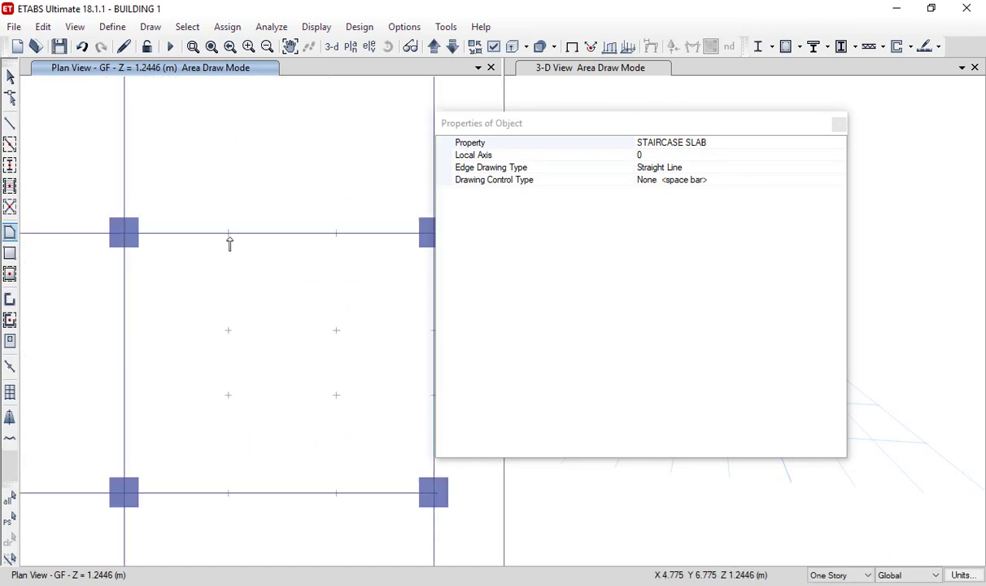
- Draw the inclined flight from GF at grid line 3 up to RefPl 1
left_click(229, 329)
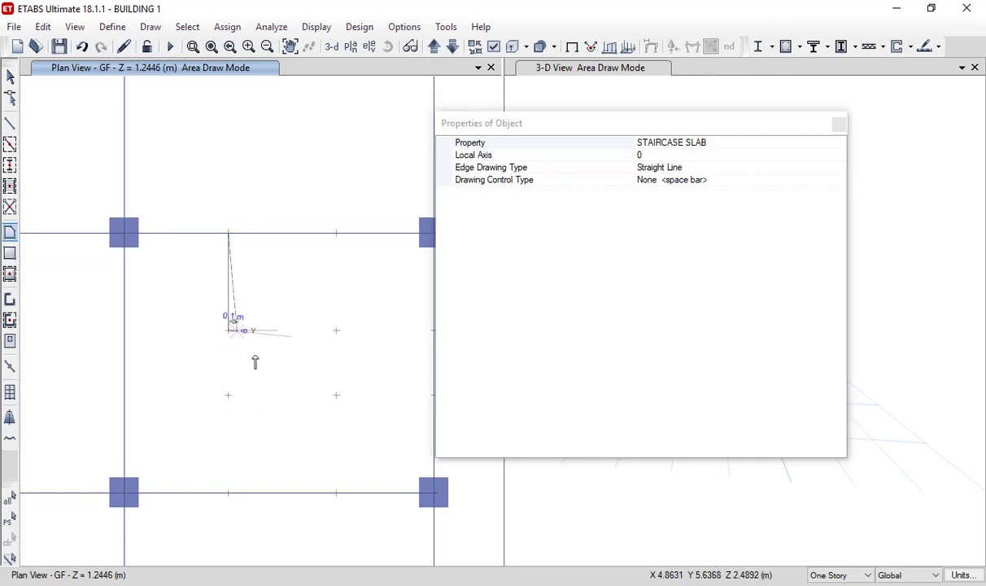
left_click(435, 51)
left_click(229, 232)
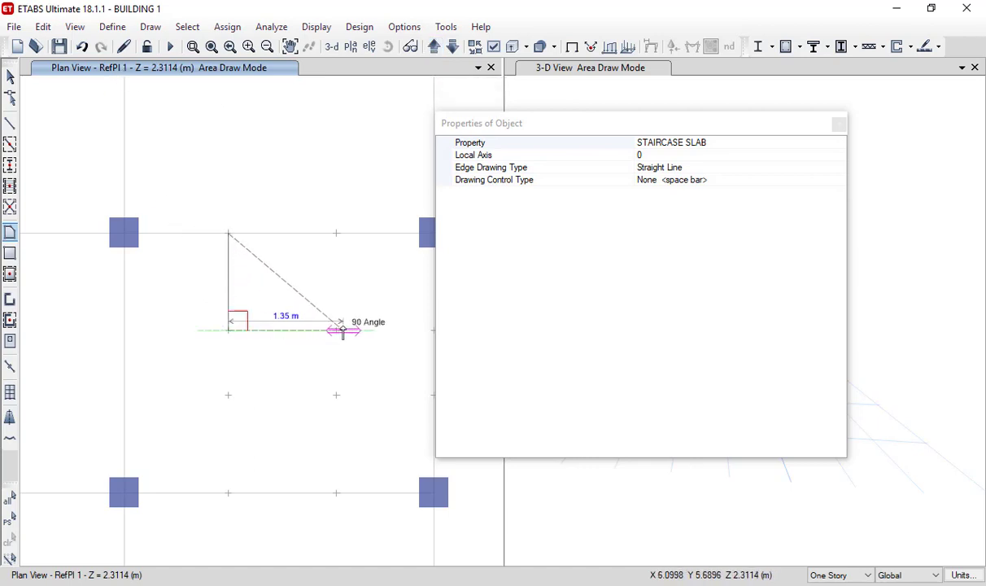
left_click(336, 330)
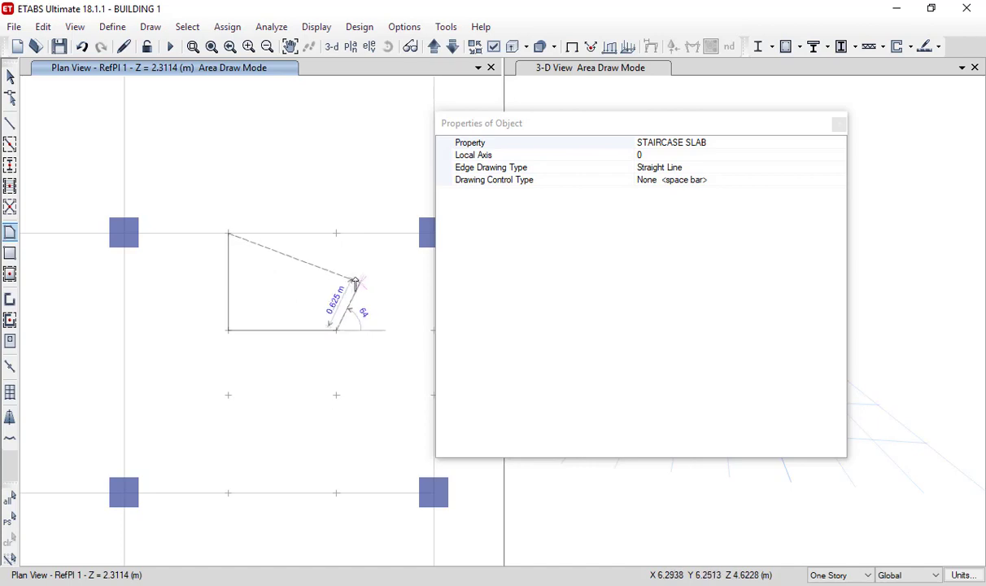
left_click(336, 234)
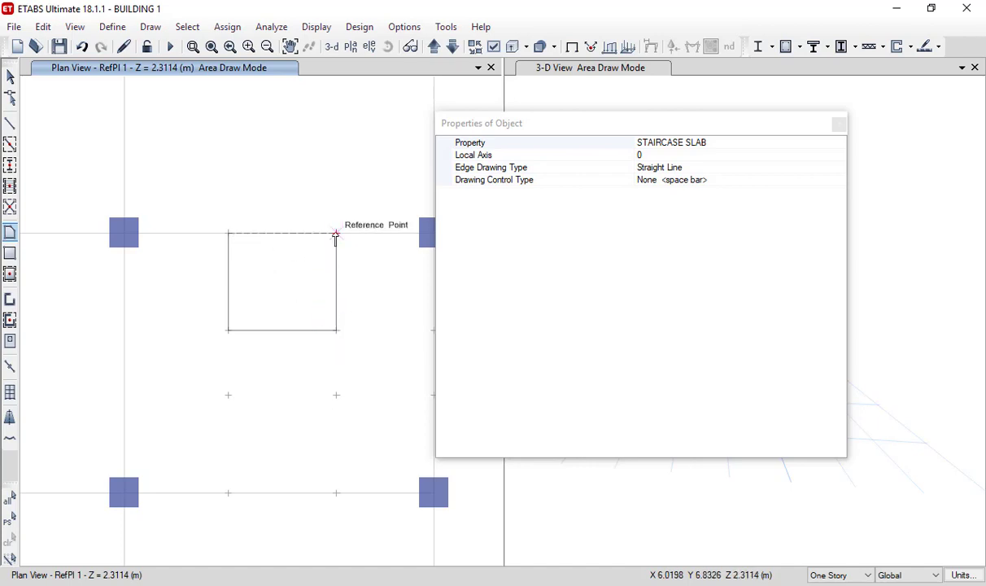
key("Return")
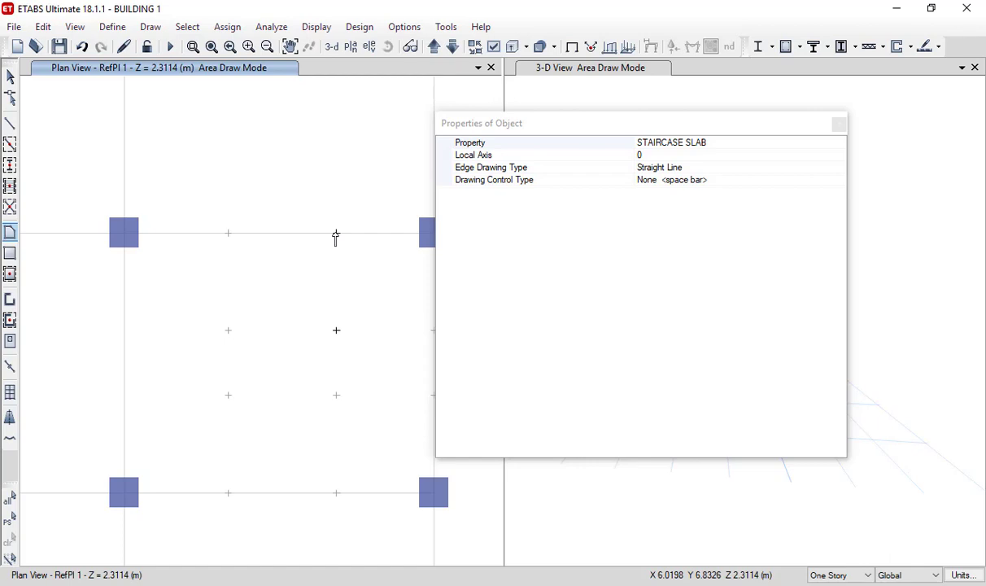
left_click(839, 124)
scroll(684, 316, "down", 2)
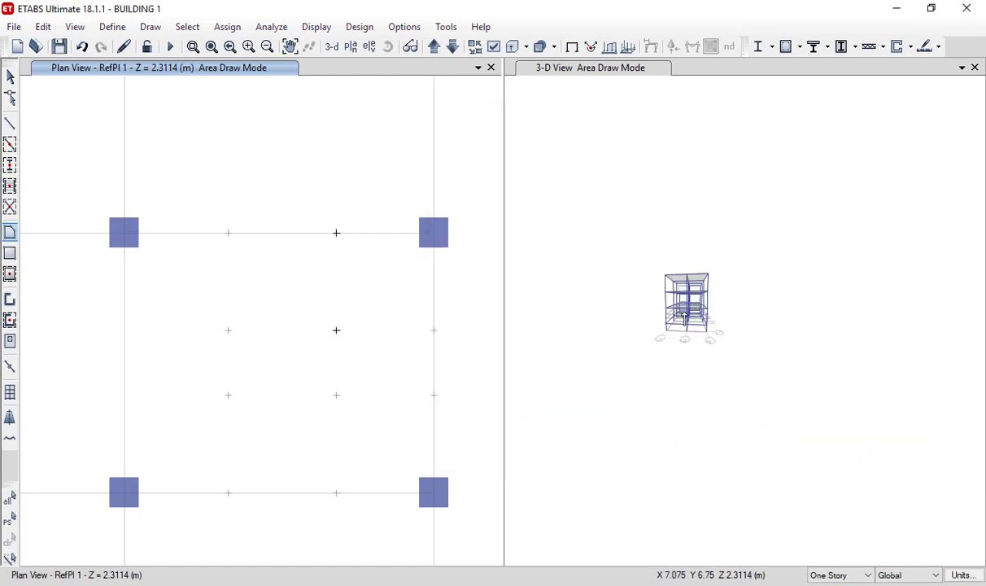
scroll(684, 316, "up", 10)
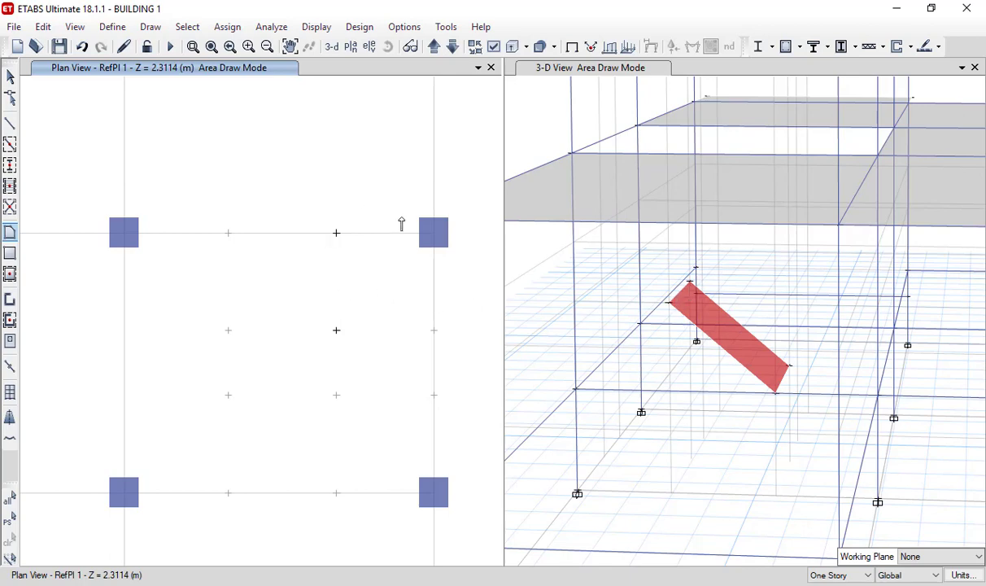
- Reactivate Draw Floor/Wall with STAIRCASE SLAB for the next slab
left_click(10, 234)
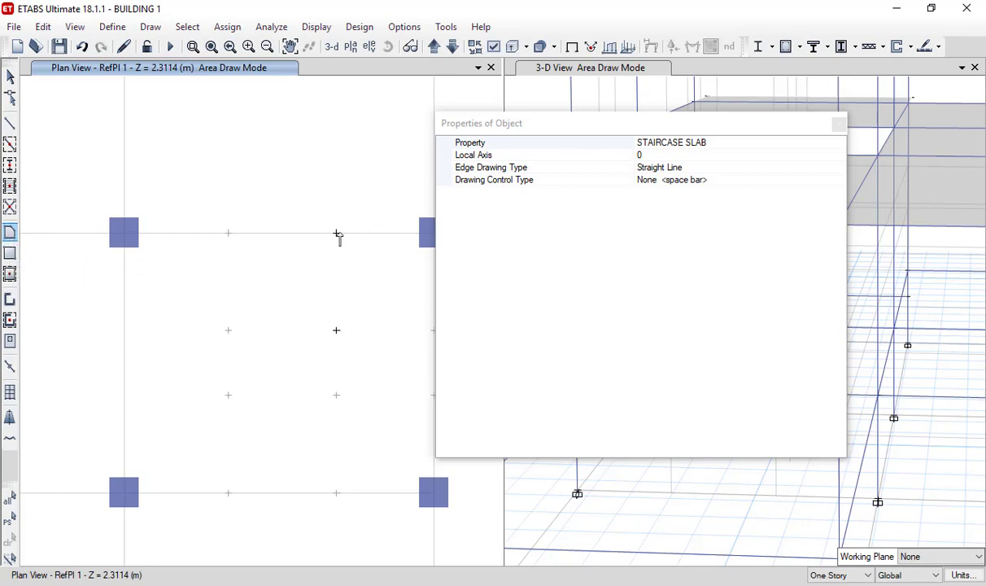
- Draw a 1.143 m square STAIRCASE SLAB landing on RefPl 1 atop the first flight
middle_click_drag(338, 248, 237, 244)
left_click(231, 241)
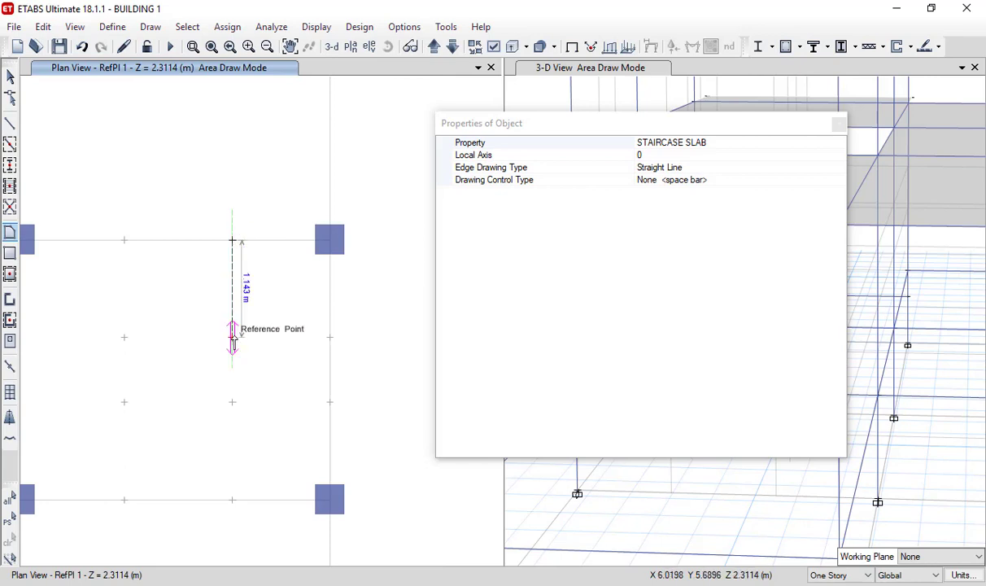
left_click(232, 336)
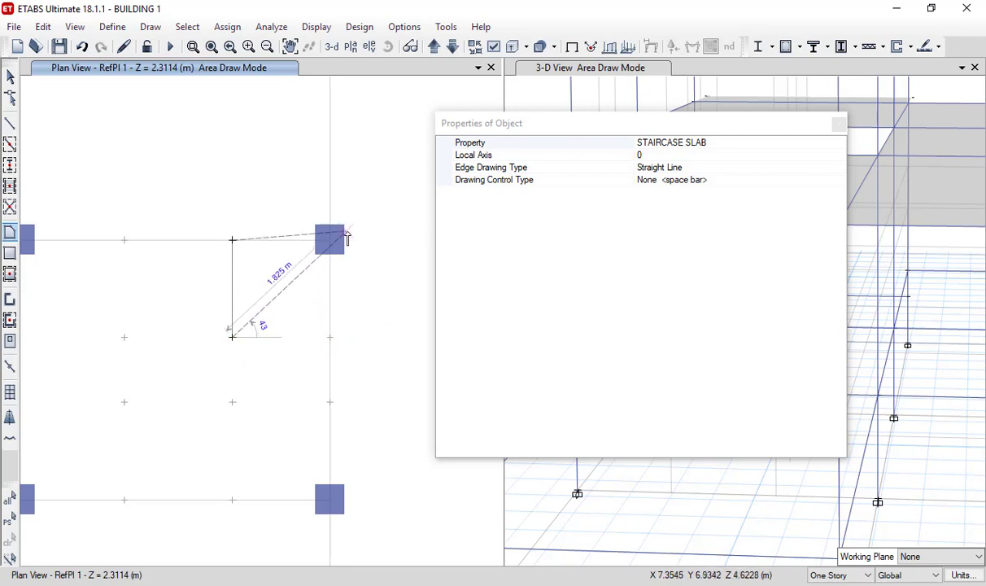
left_click(9, 253)
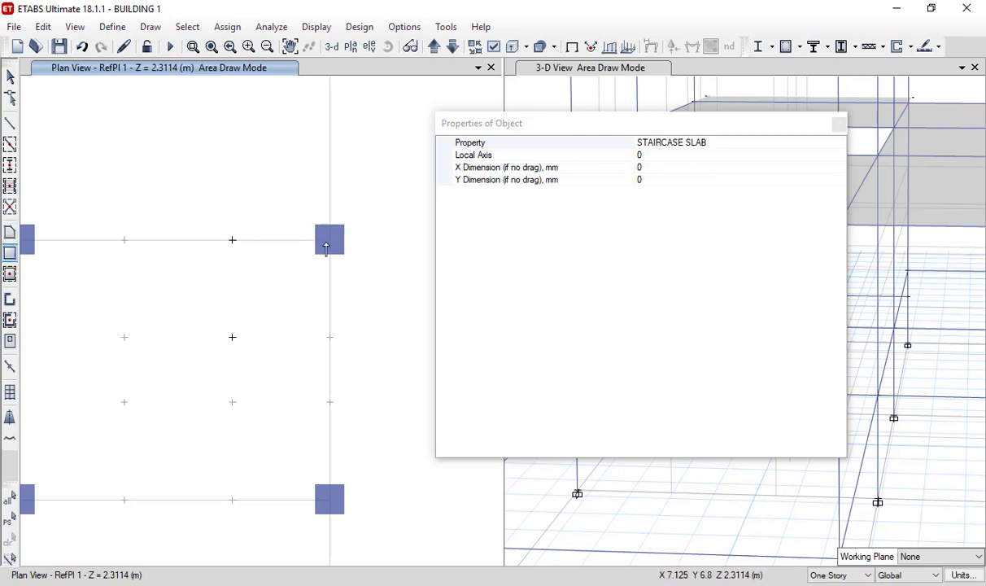
left_click_drag(329, 241, 232, 338)
left_click_drag(638, 132, 371, 120)
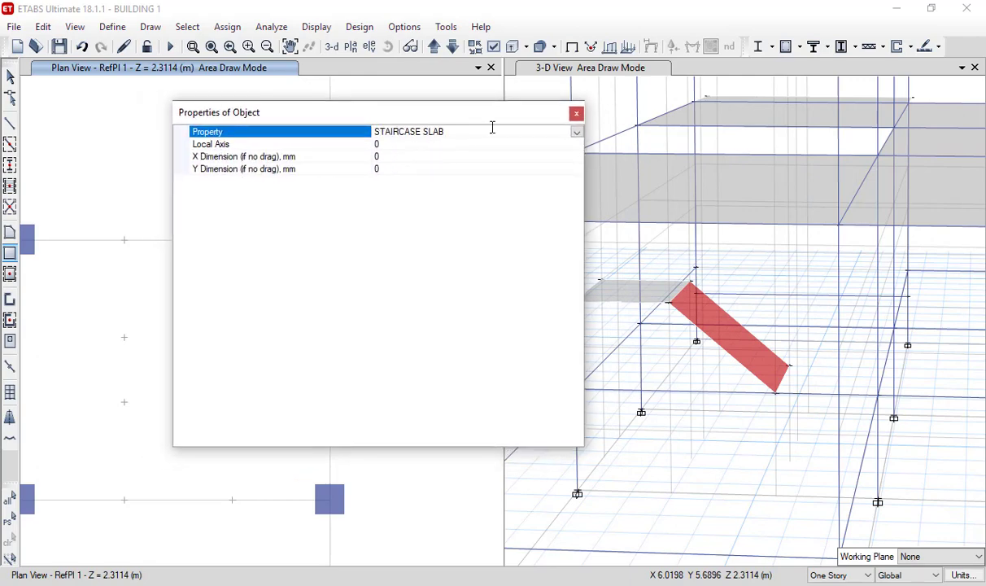
left_click(576, 115)
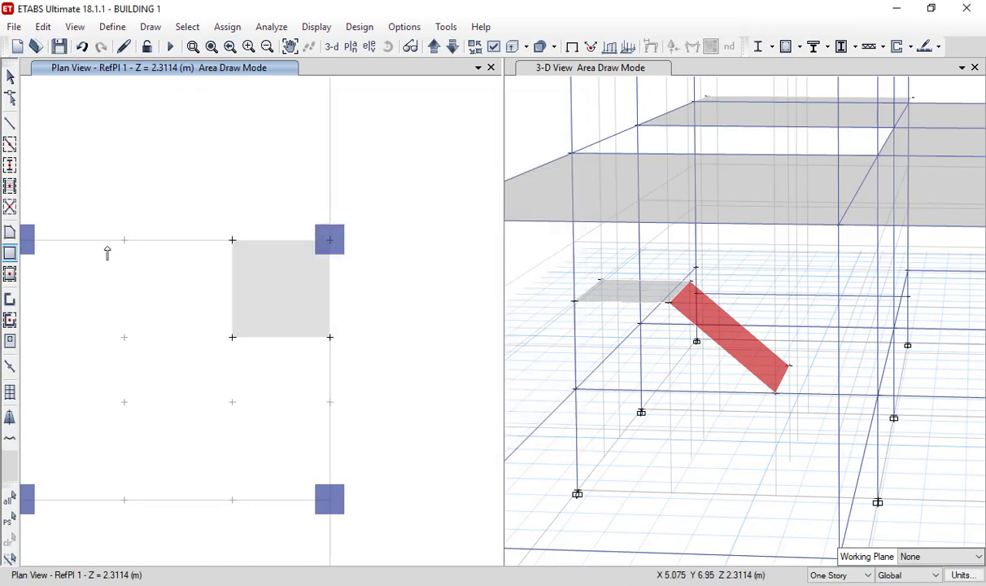
left_click(10, 237)
- Place the second flight's first two corners on RefPl 1, then raise the plan to RefPl 2
left_click_drag(419, 121, 645, 90)
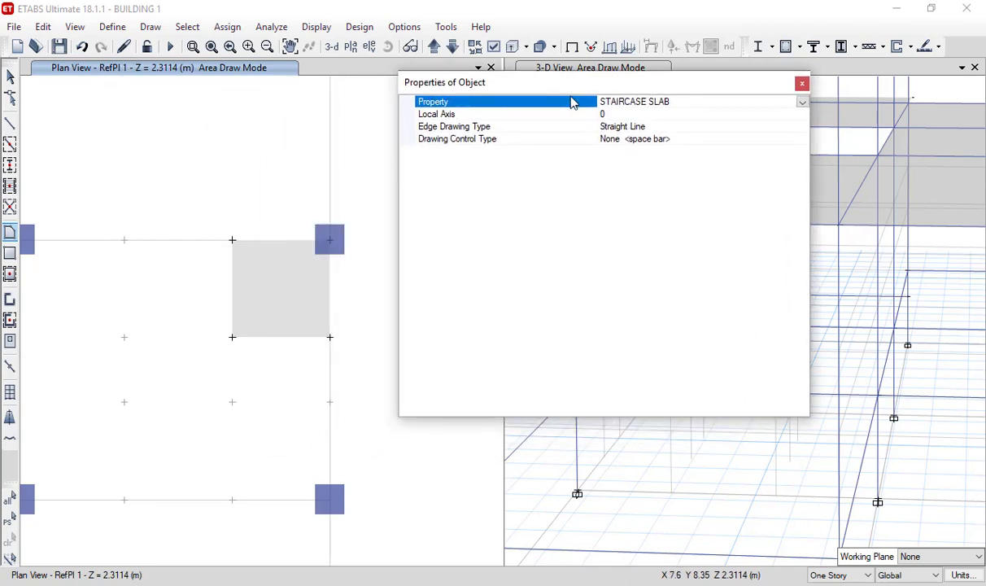
left_click(330, 341)
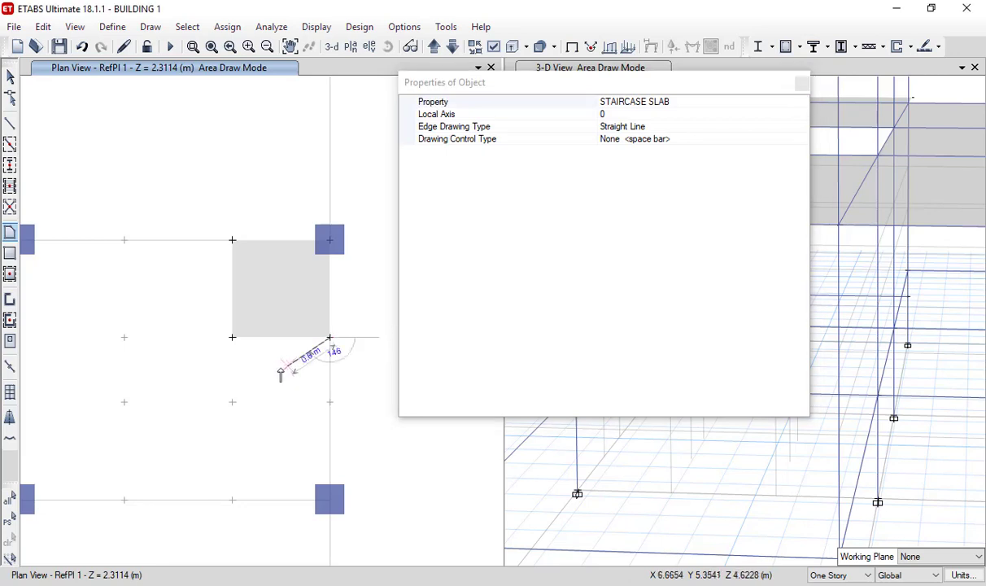
left_click(233, 338)
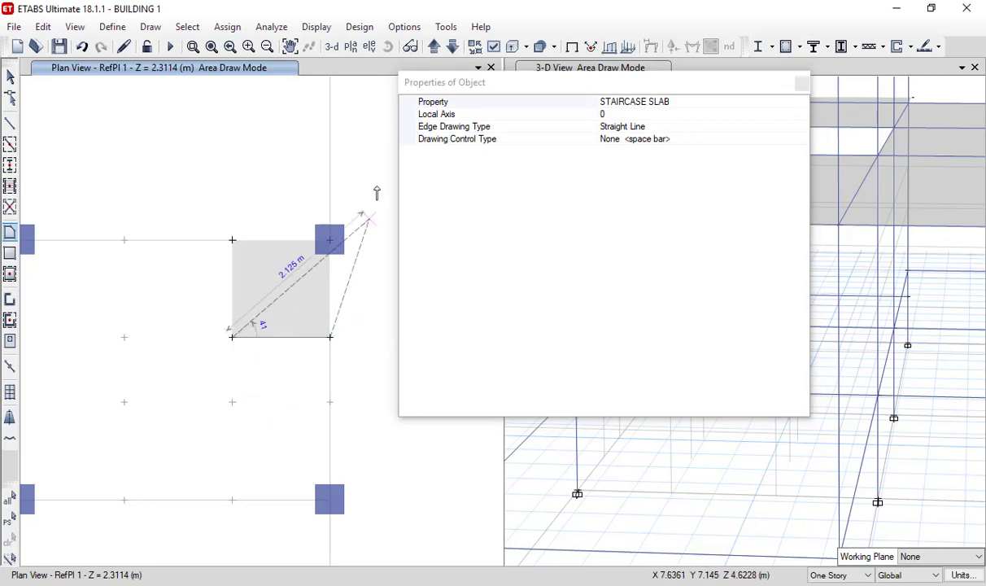
left_click(434, 48)
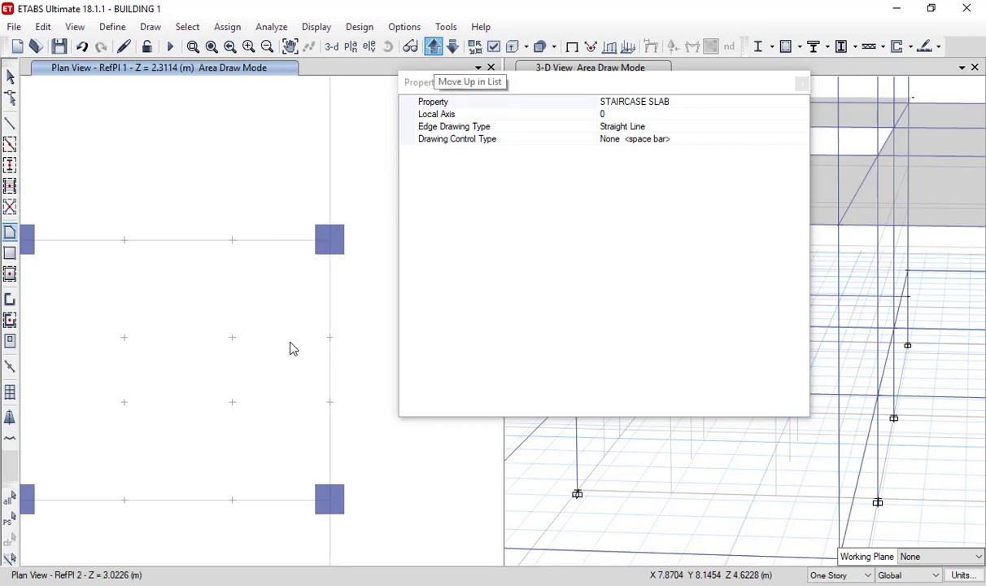
- Place the second flight's last two corners on RefPl 2 to complete the inclined slab
left_click(232, 402)
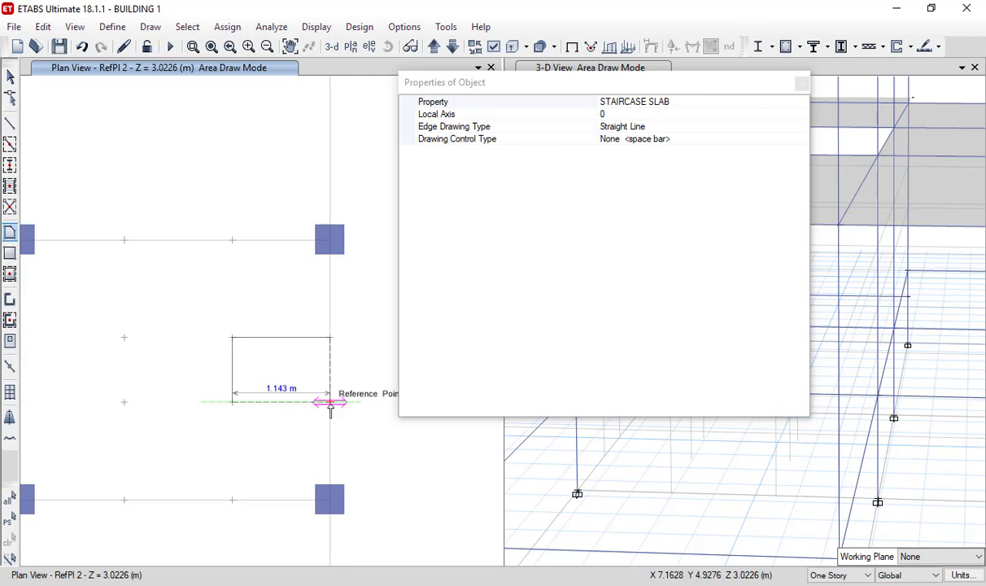
left_click(330, 402)
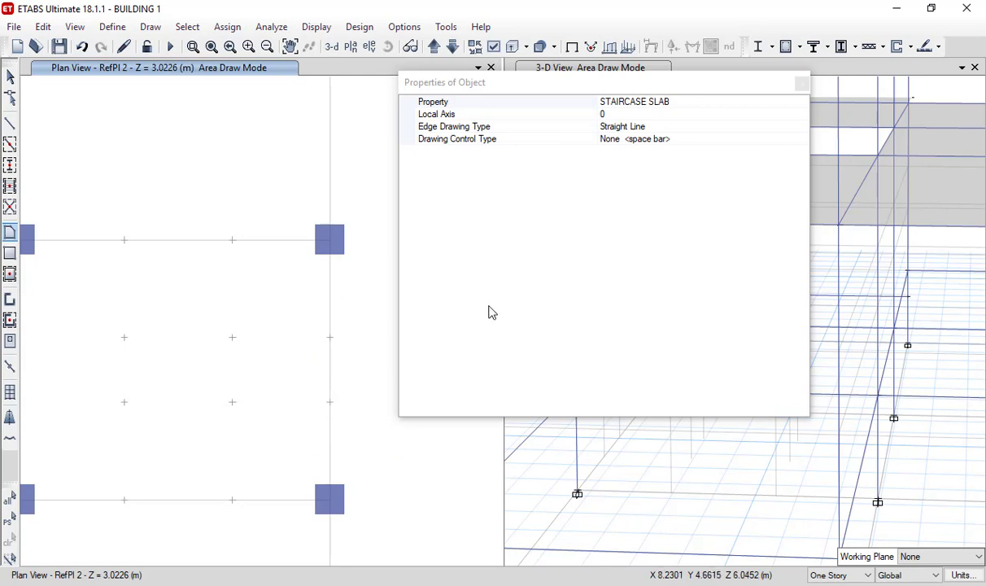
key("Escape")
- Draw a 1.143 m square STAIRCASE SLAB landing from grid point C2 on RefPl 2
left_click_drag(577, 90, 514, 49)
left_click(10, 253)
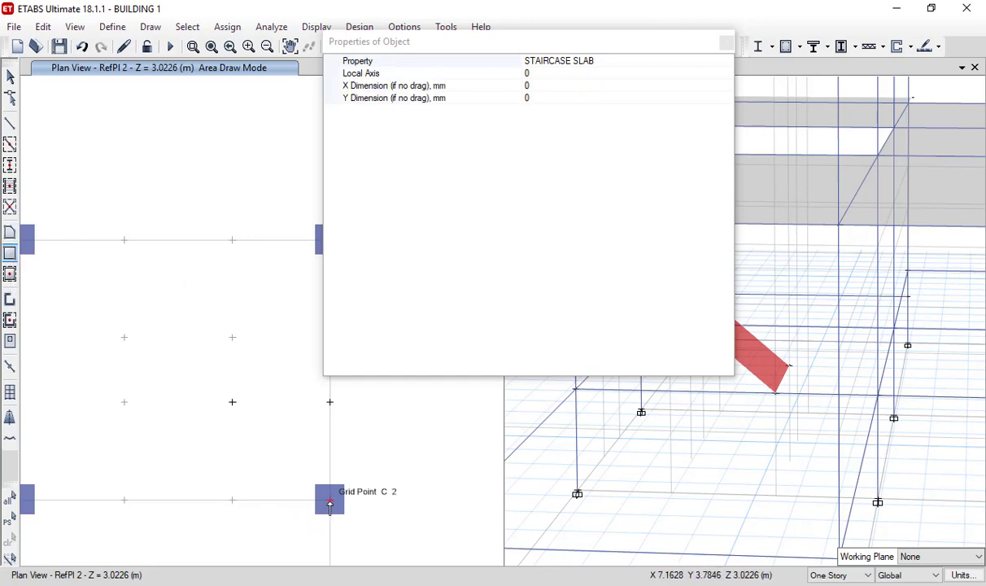
left_click_drag(330, 503, 231, 404)
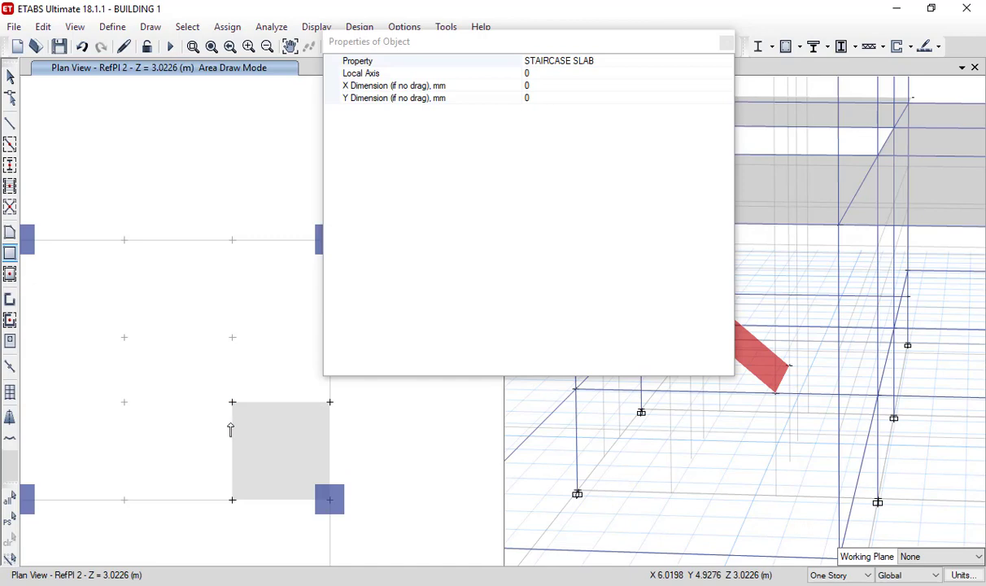
left_click_drag(544, 40, 541, 79)
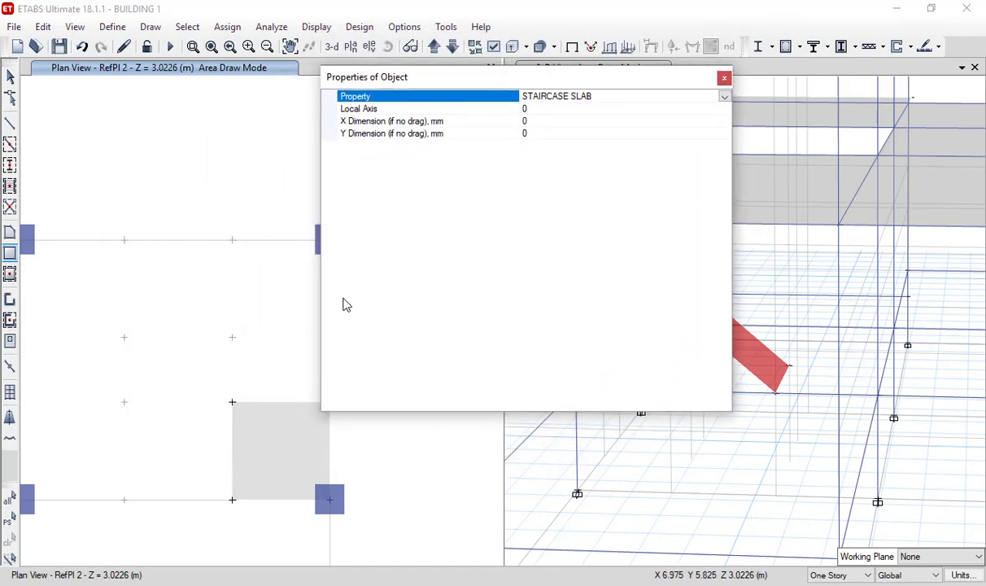
left_click(10, 233)
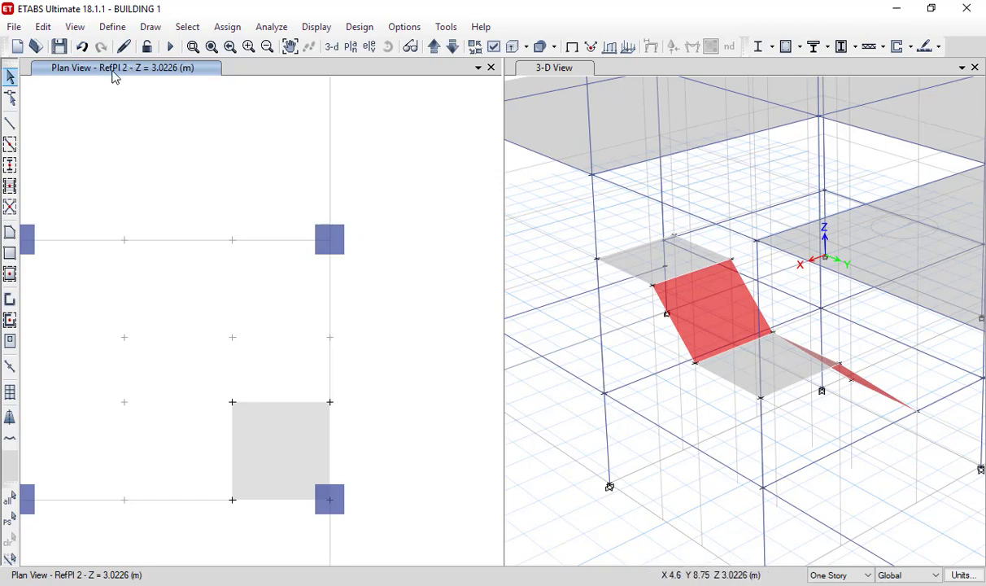
- Start a new STAIRCASE SLAB floor area at the RefPl 2 landing corner, then shift the plan up to FF
left_click(9, 235)
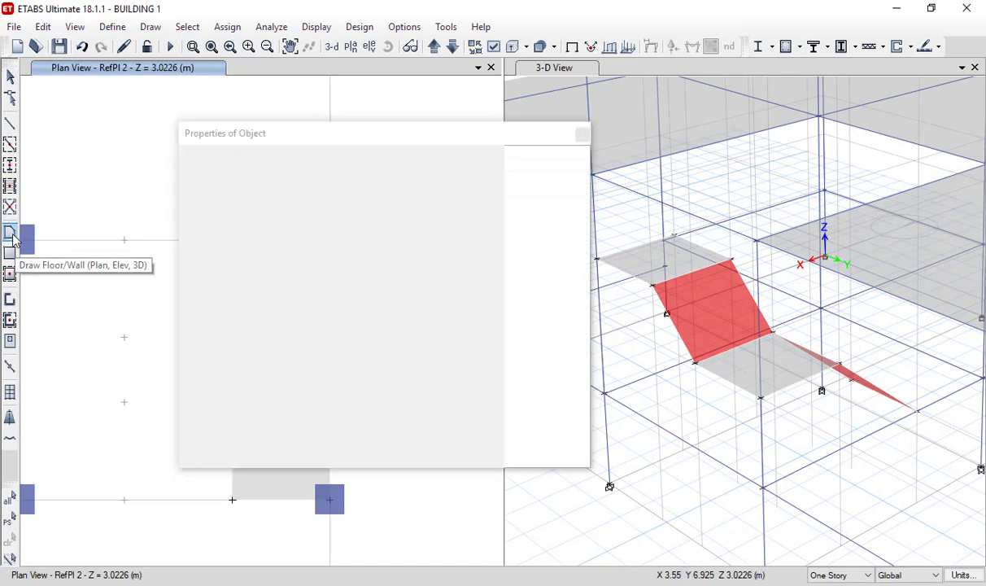
left_click_drag(412, 139, 582, 62)
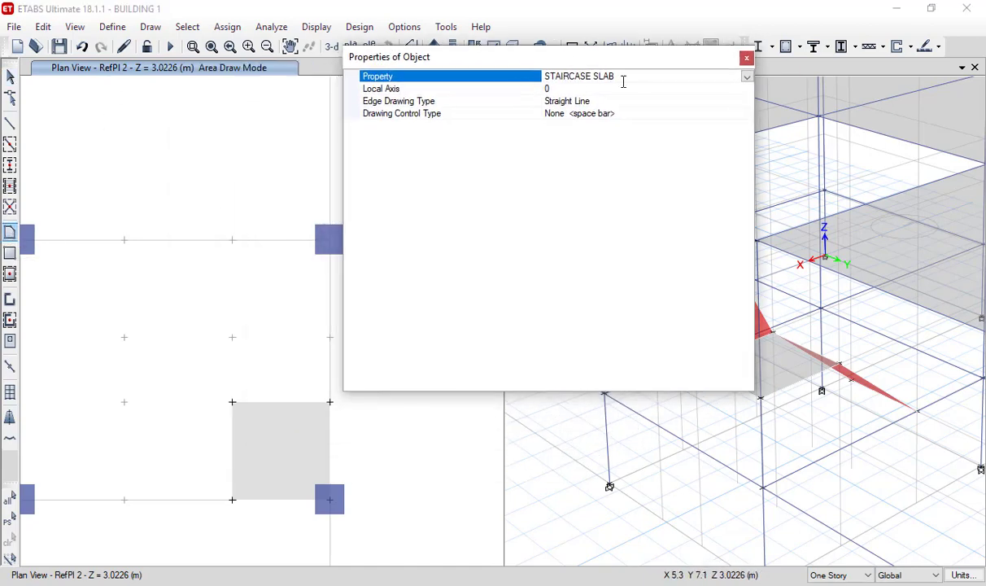
left_click(233, 404)
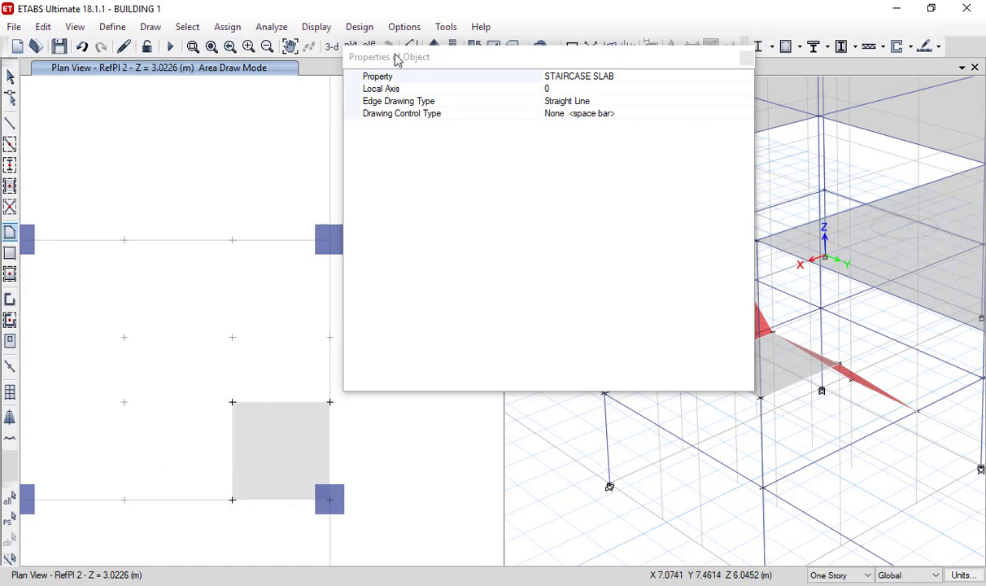
left_click_drag(399, 60, 407, 113)
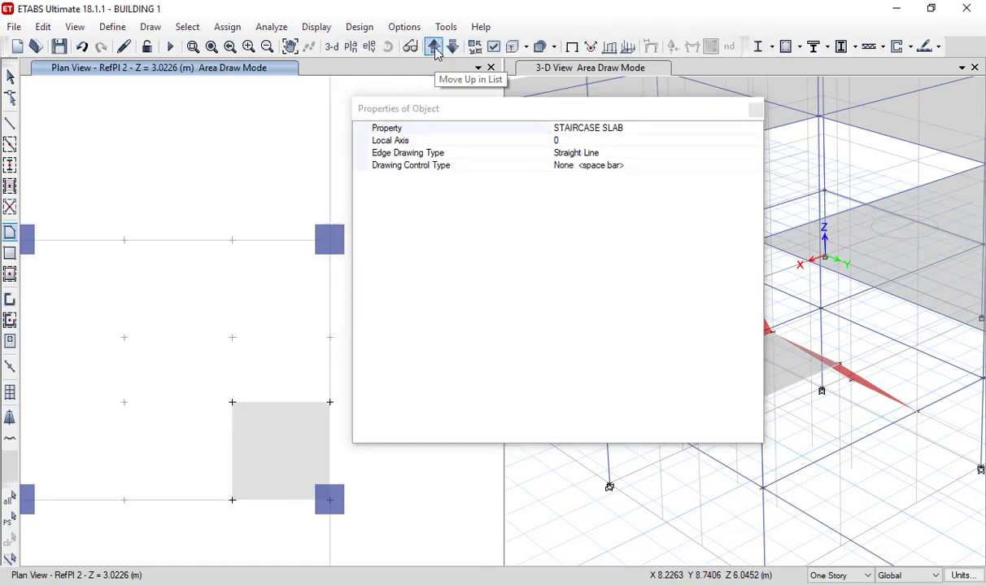
left_click(434, 46)
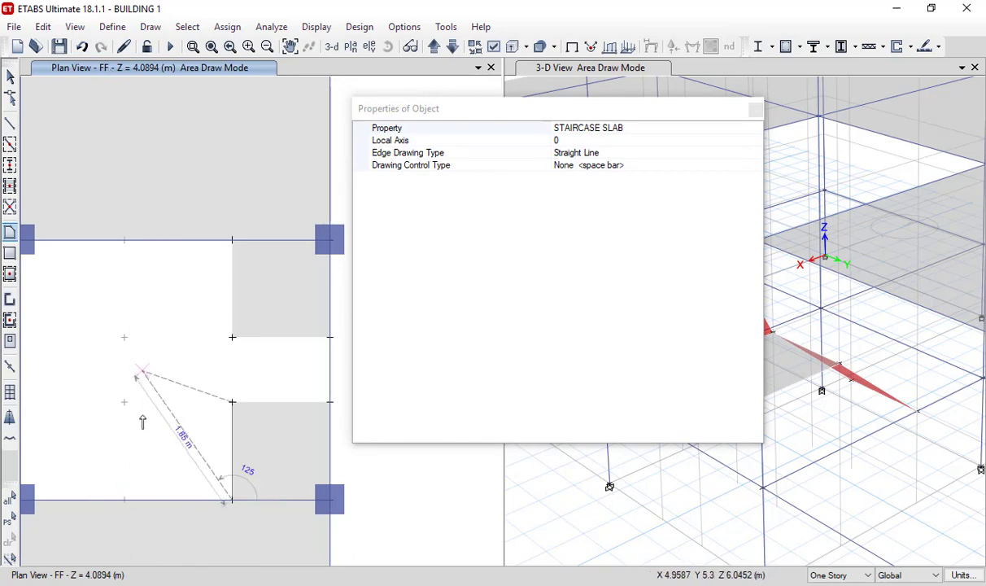
- Place the remaining flight corners on FF to complete the inclined flight up to Z = 4.0894 m
left_click(125, 502)
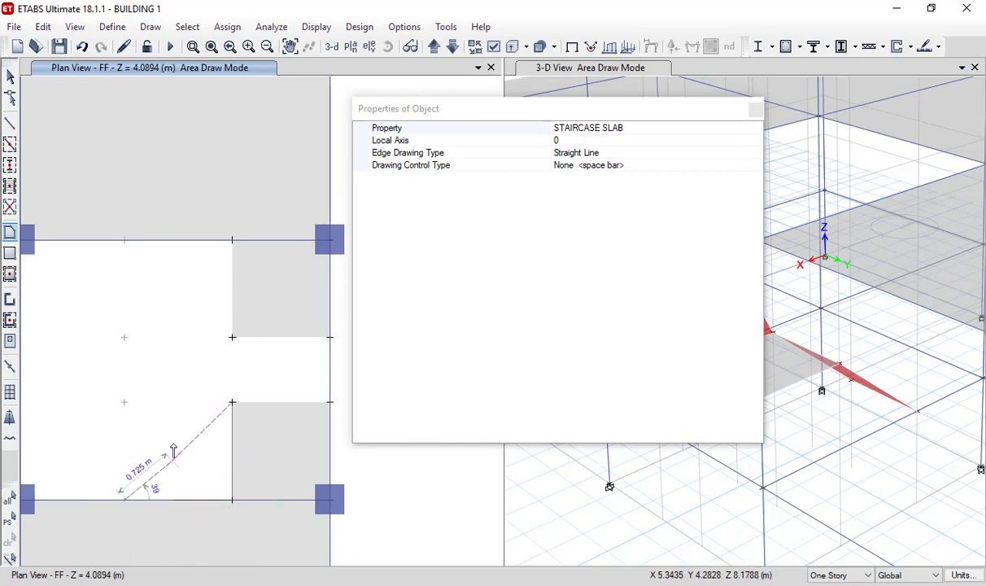
left_click(124, 401)
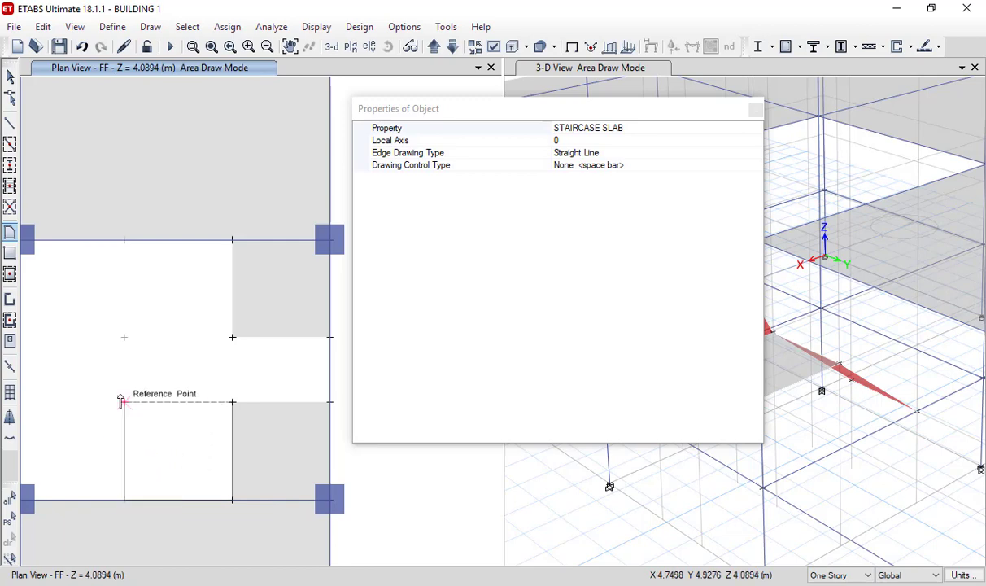
key("Escape")
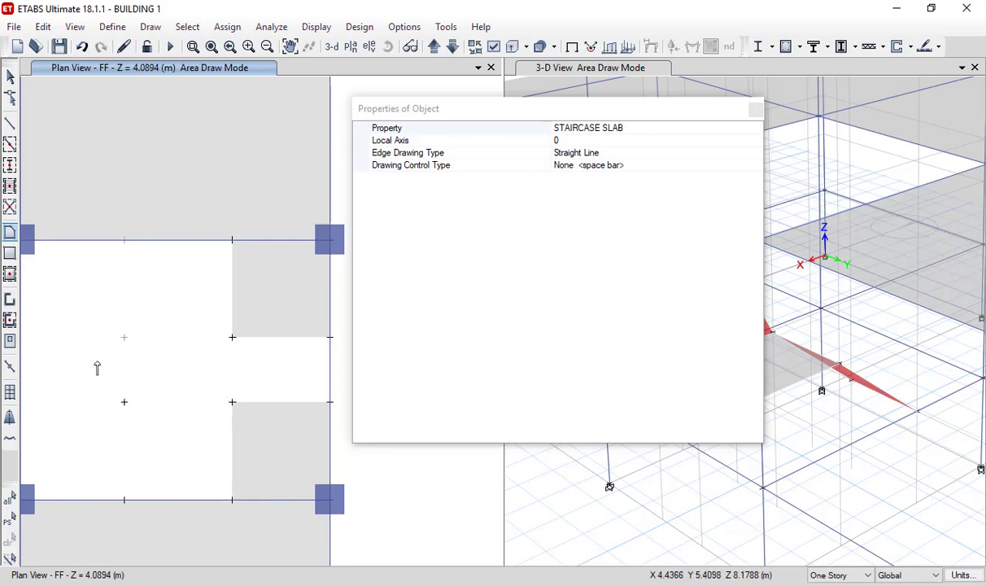
left_click_drag(515, 115, 364, 118)
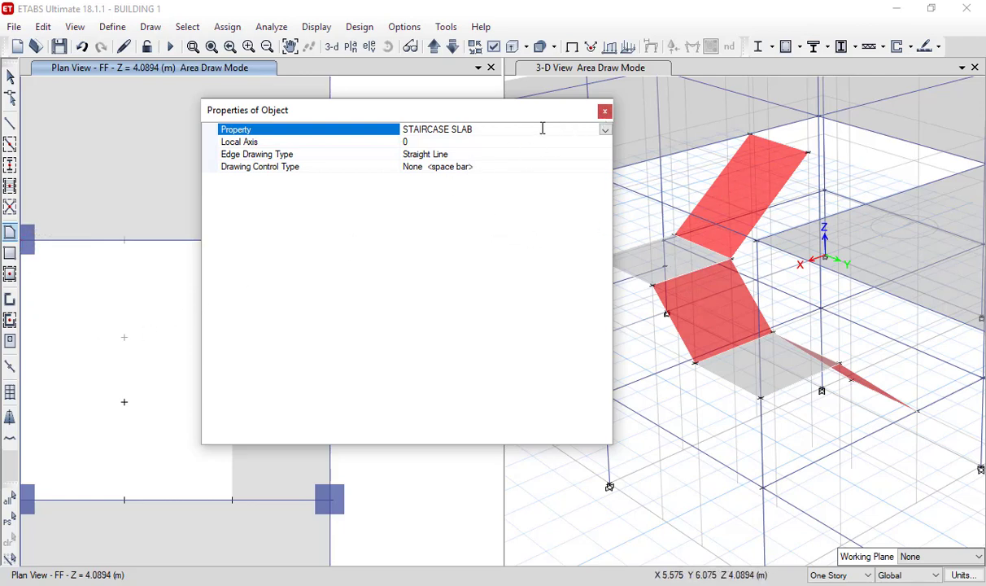
- Draw a 1.1944 m × 2.9076 m STAIRCASE SLAB landing rectangle from grid B3 on FF, then close Properties
middle_click_drag(159, 409, 196, 425)
left_click(11, 257)
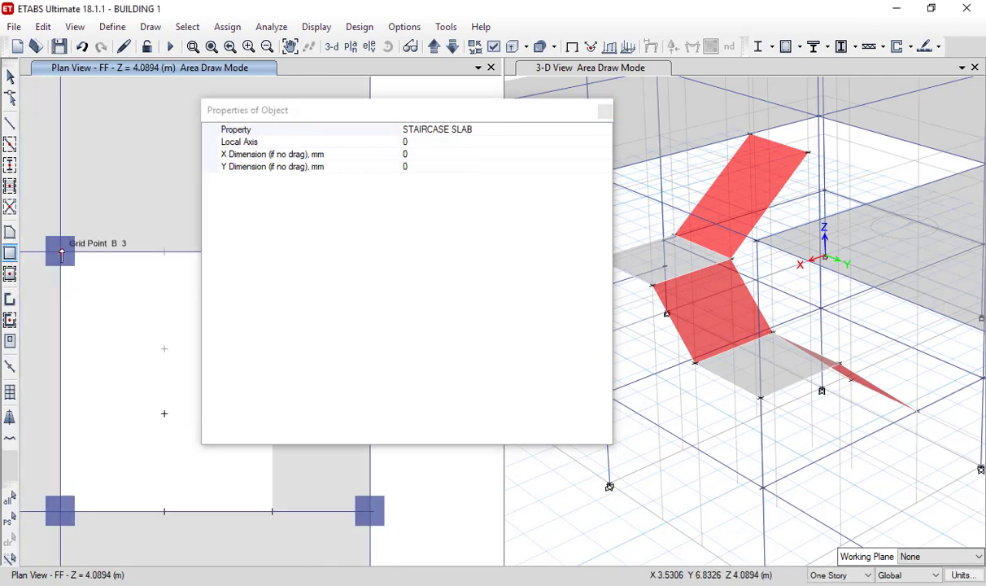
left_click_drag(436, 114, 560, 59)
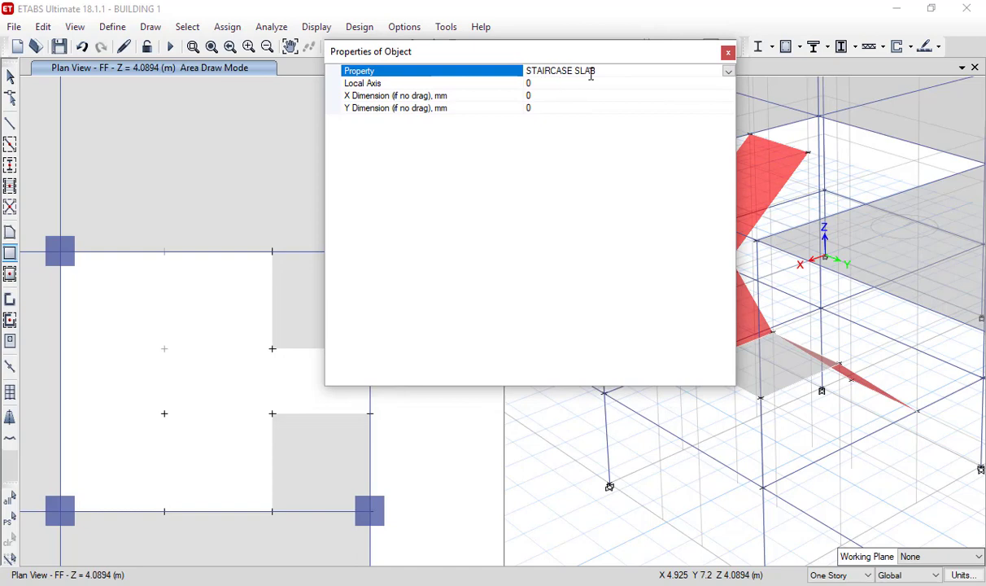
left_click(60, 255)
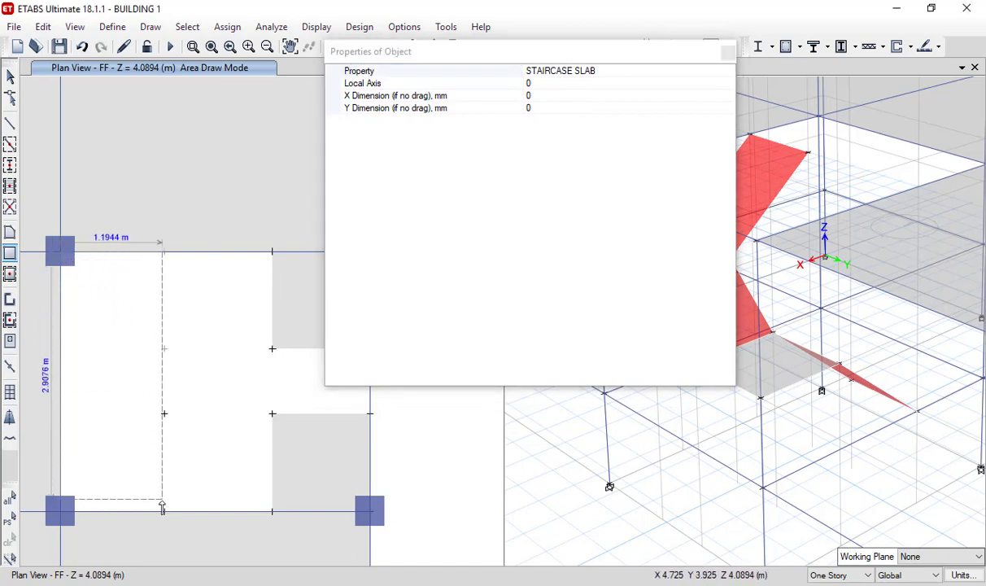
left_click(165, 513)
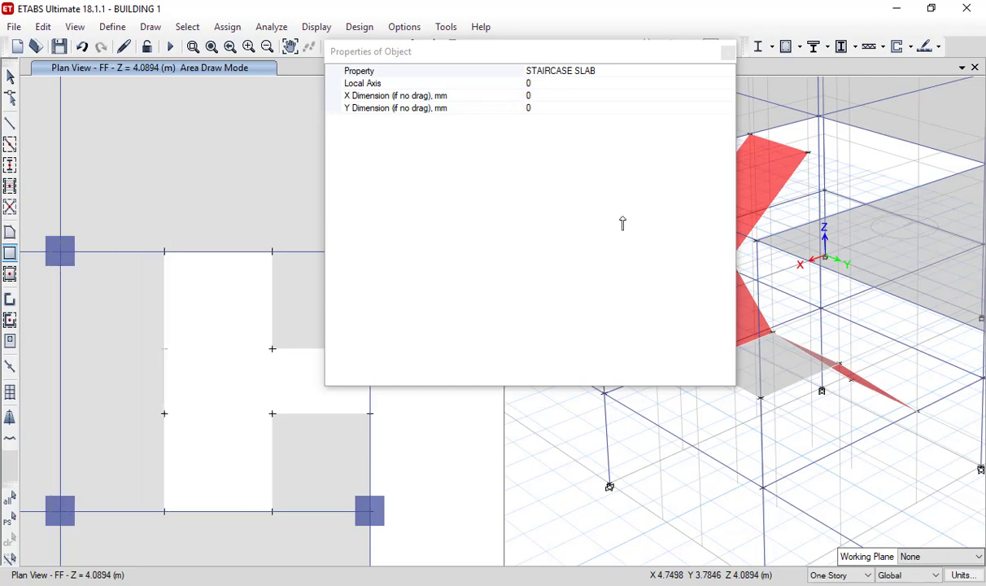
left_click(726, 52)
scroll(489, 375, "down", 3)
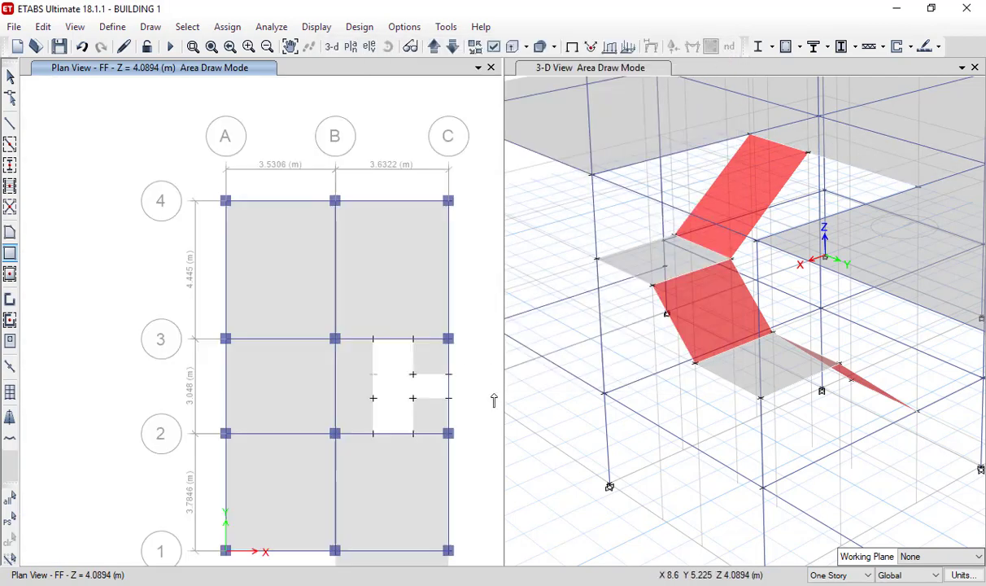
middle_click_drag(496, 394, 405, 393)
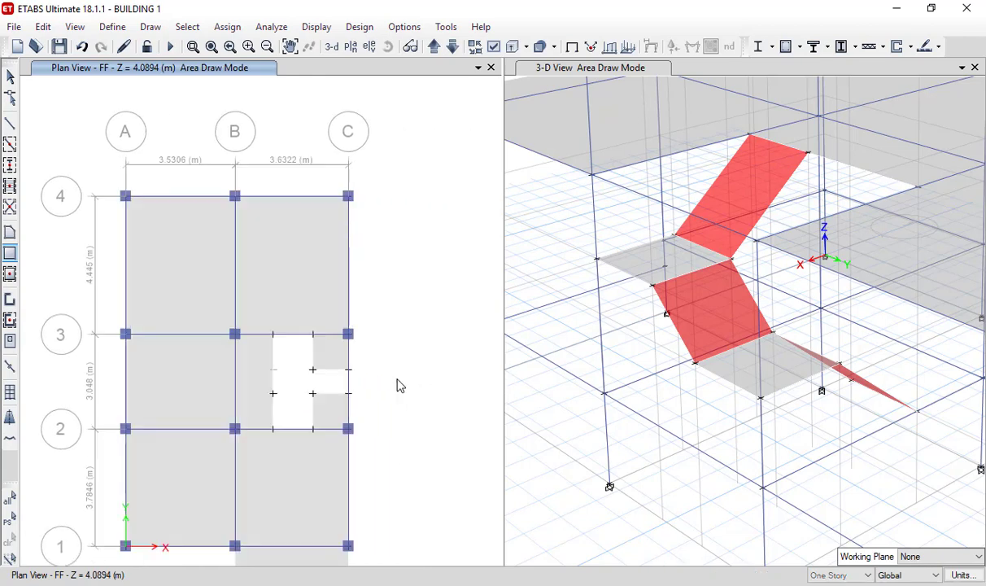